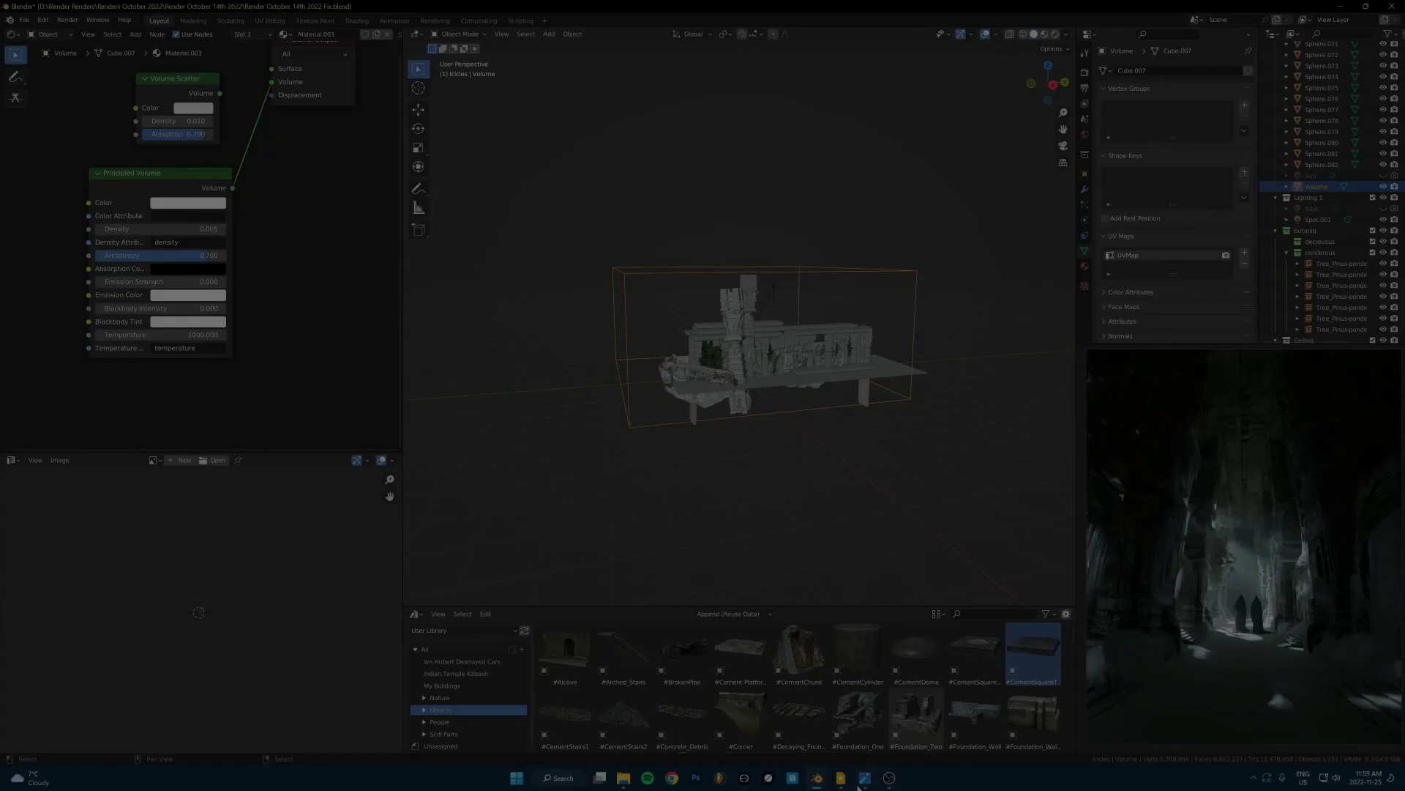
# Leave the Photos preview and return to the sculpted red head in Sculpt Mode.
pyautogui.click(863, 780)
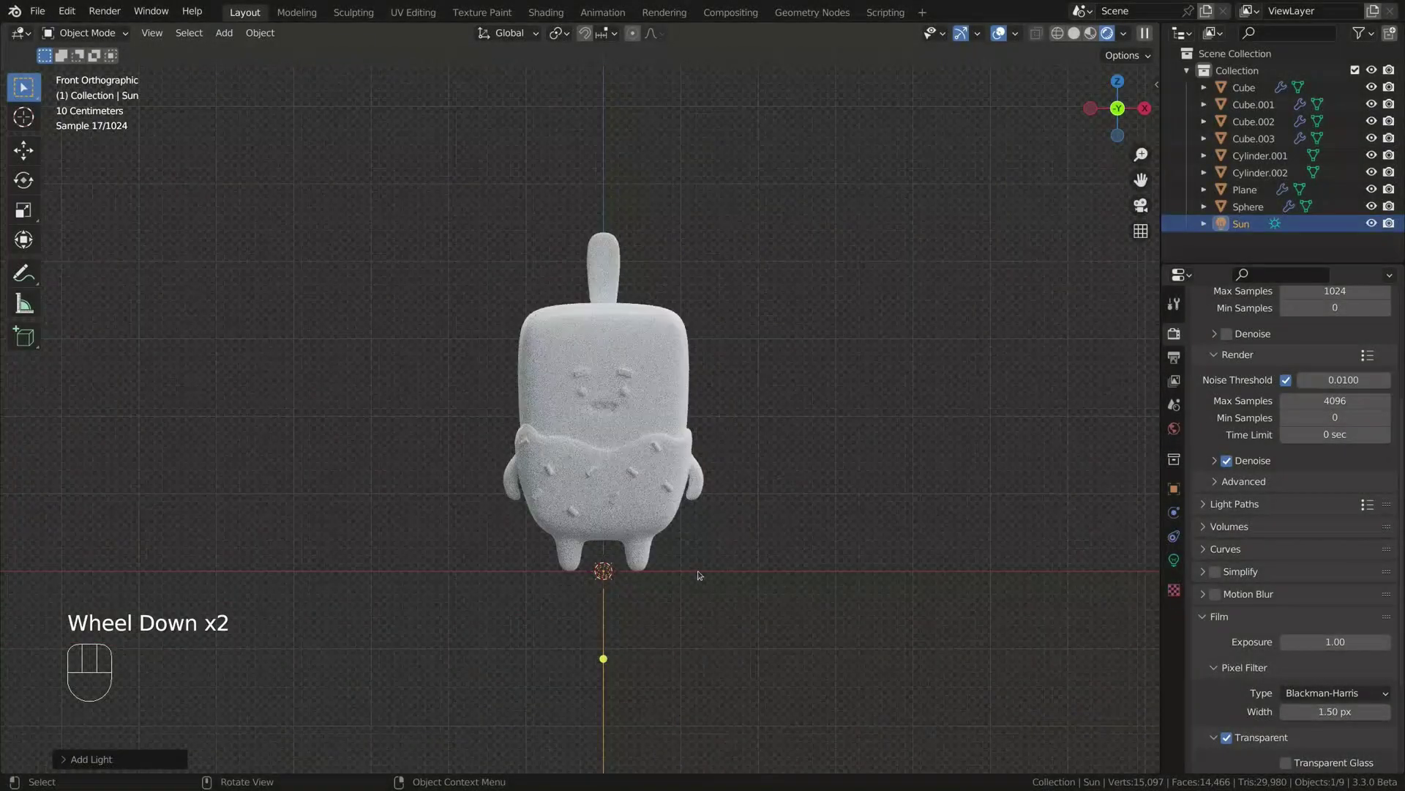
# Raise the Sun light along Z and tilt it above the ice-cream character.
pyautogui.press('g')
pyautogui.press('z')
pyautogui.click(696, 139)
pyautogui.press('r')
pyautogui.click(694, 170)
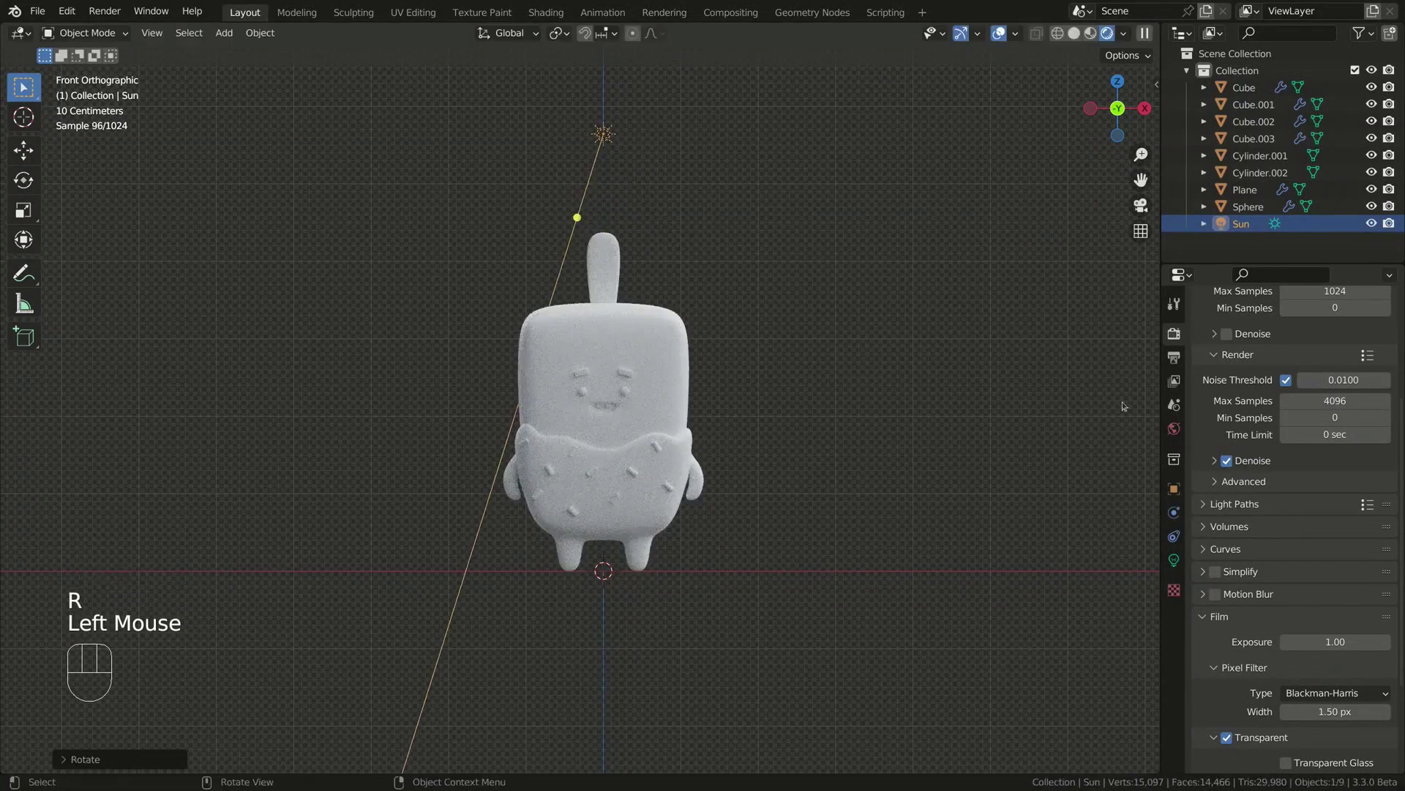
# Set the Sun's angle to 30°, switch to Material Preview, and save Ice_Cream.blend.
pyautogui.click(1174, 560)
pyautogui.click(826, 250)
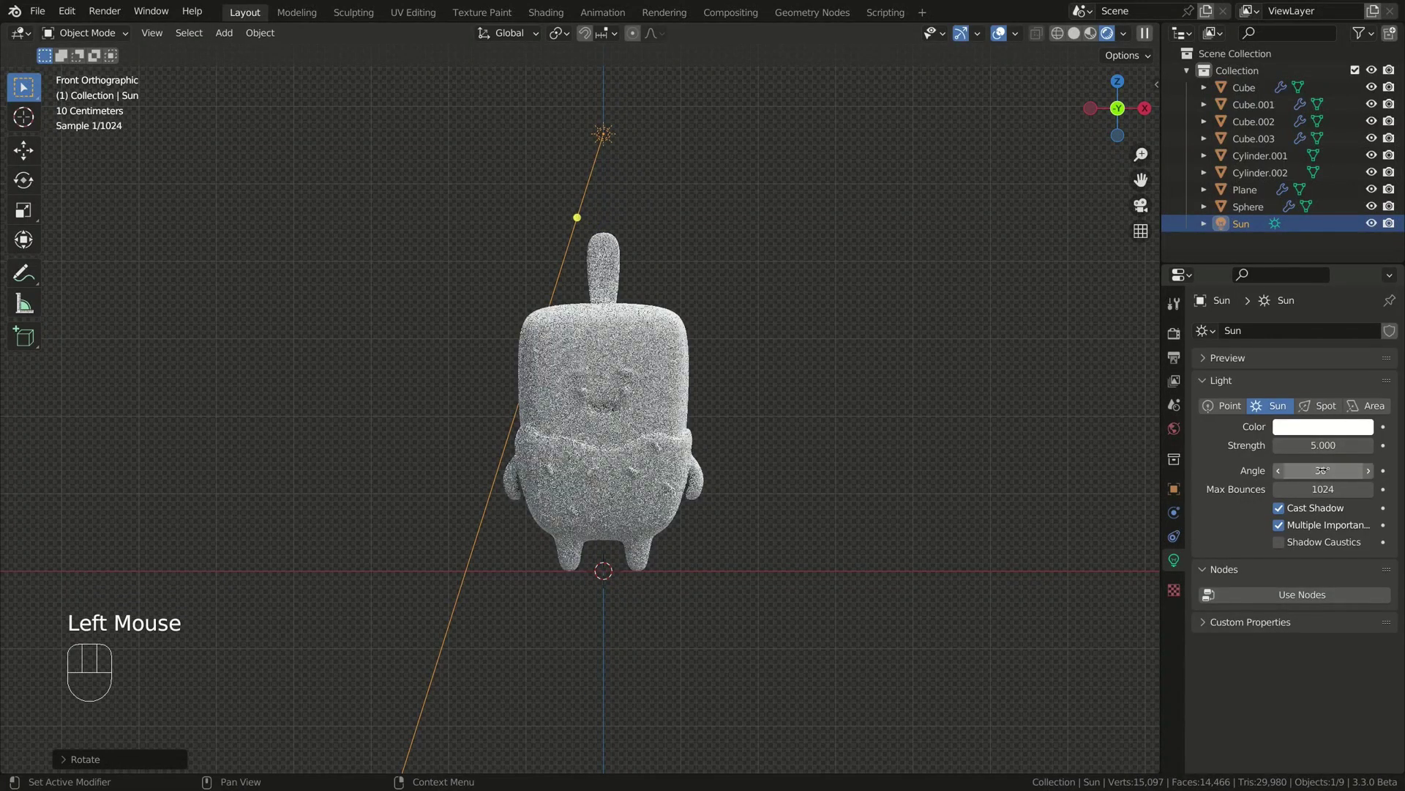
pyautogui.scroll(2, 789, 324)
pyautogui.click(1090, 33)
pyautogui.hotkey('ctrl', 's')
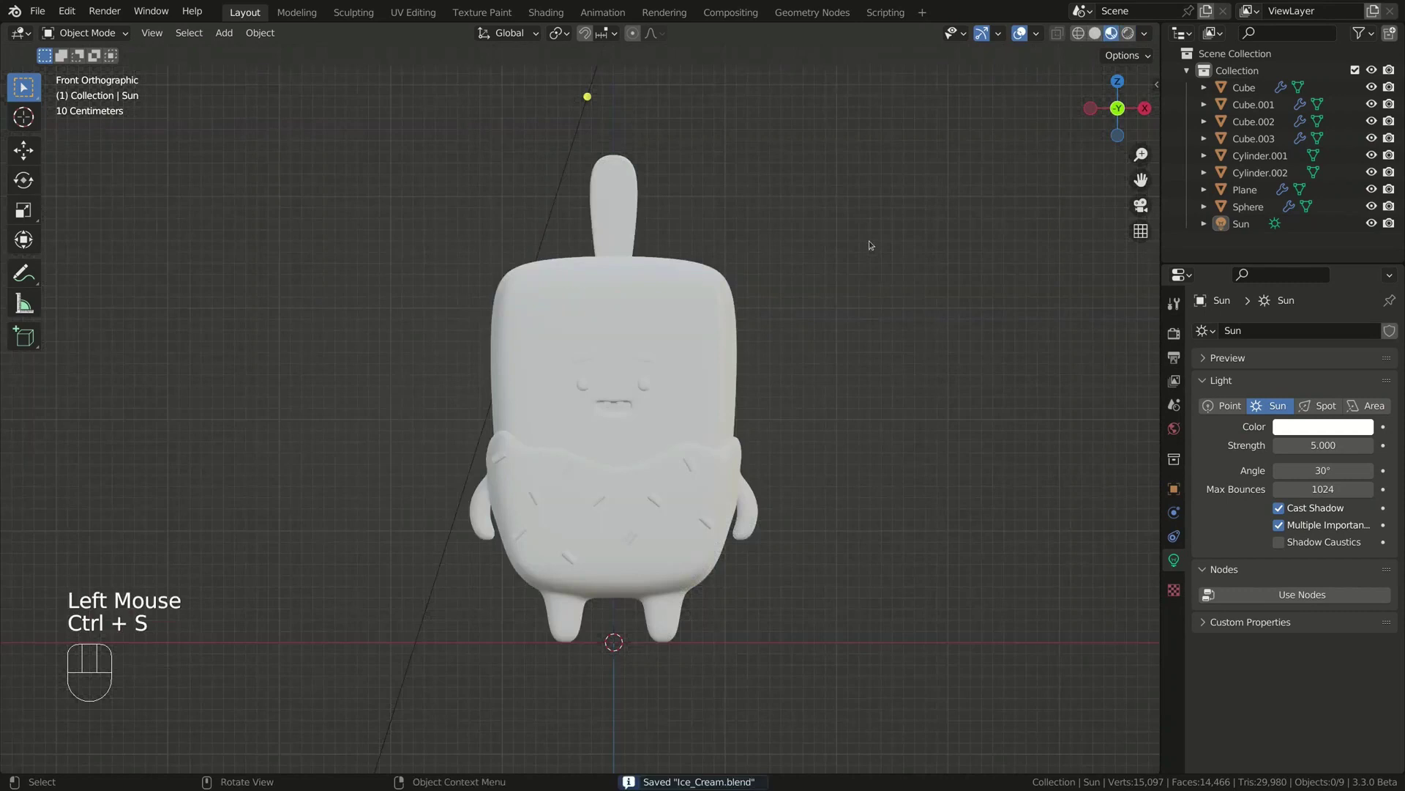
# Change the ice-cream body's base colour to beige.
pyautogui.click(722, 296)
pyautogui.click(1174, 631)
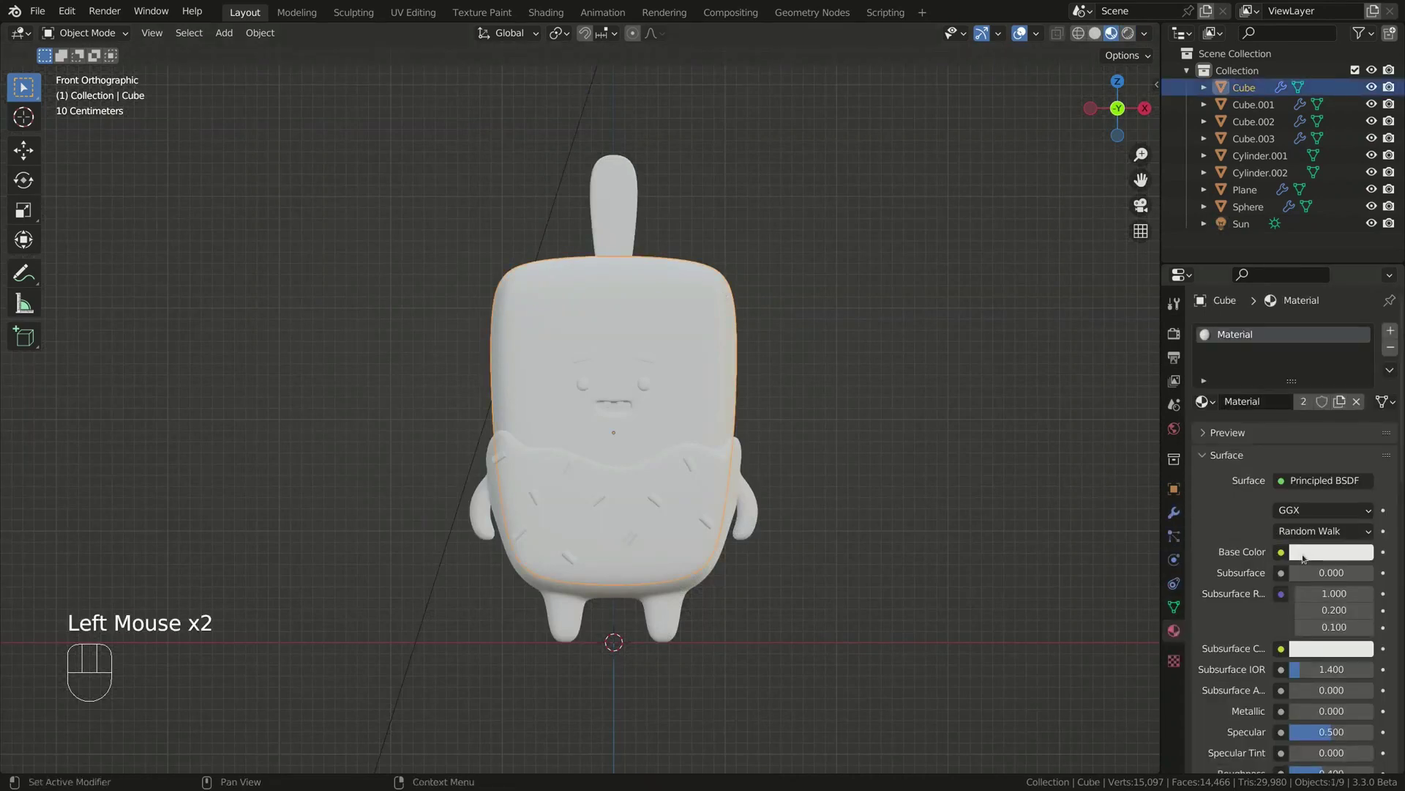
pyautogui.click(1303, 558)
pyautogui.click(1276, 383)
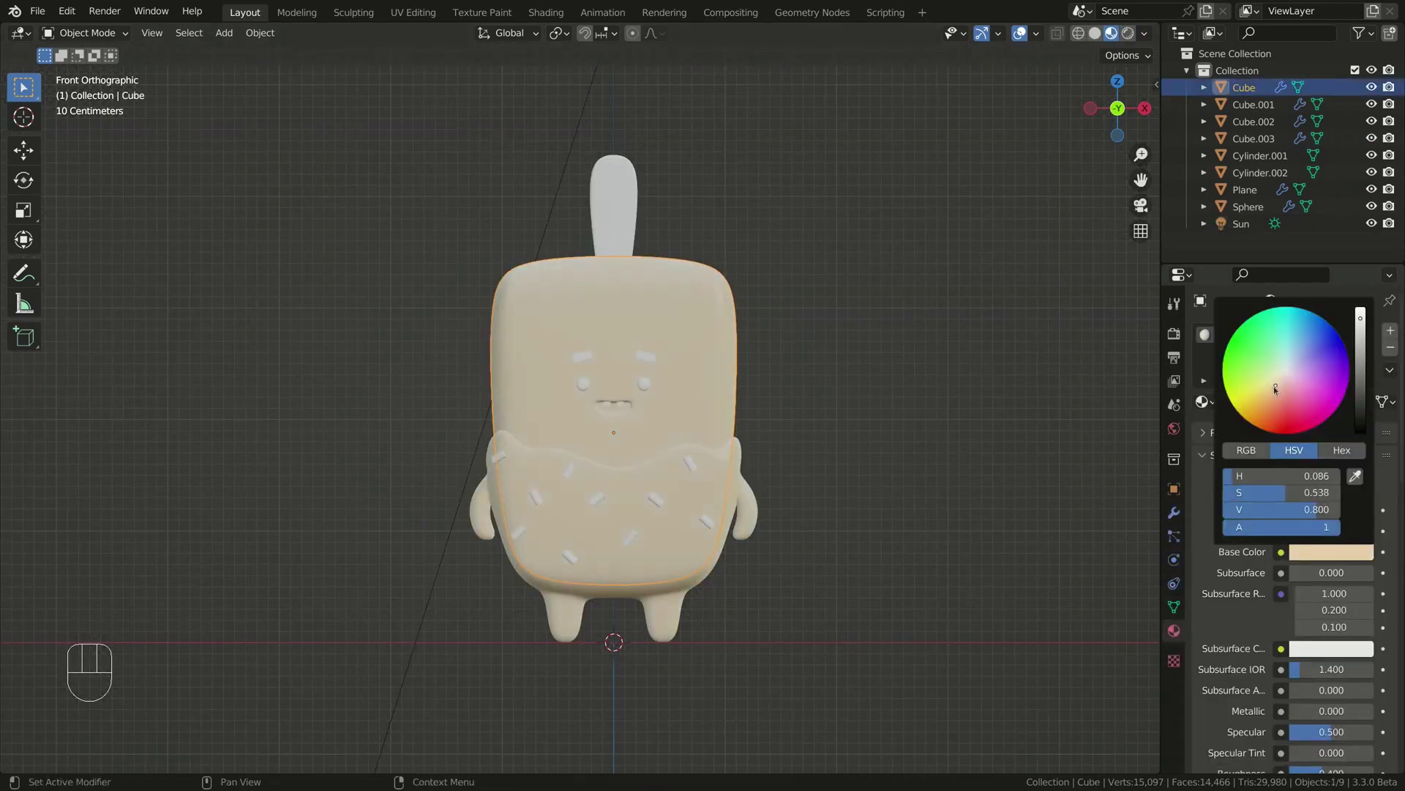
pyautogui.click(805, 480)
# Give the dipped lower body its own glossy pink material with low roughness, in rendered shading.
pyautogui.click(1391, 349)
pyautogui.click(1325, 401)
pyautogui.click(1308, 556)
pyautogui.click(1296, 406)
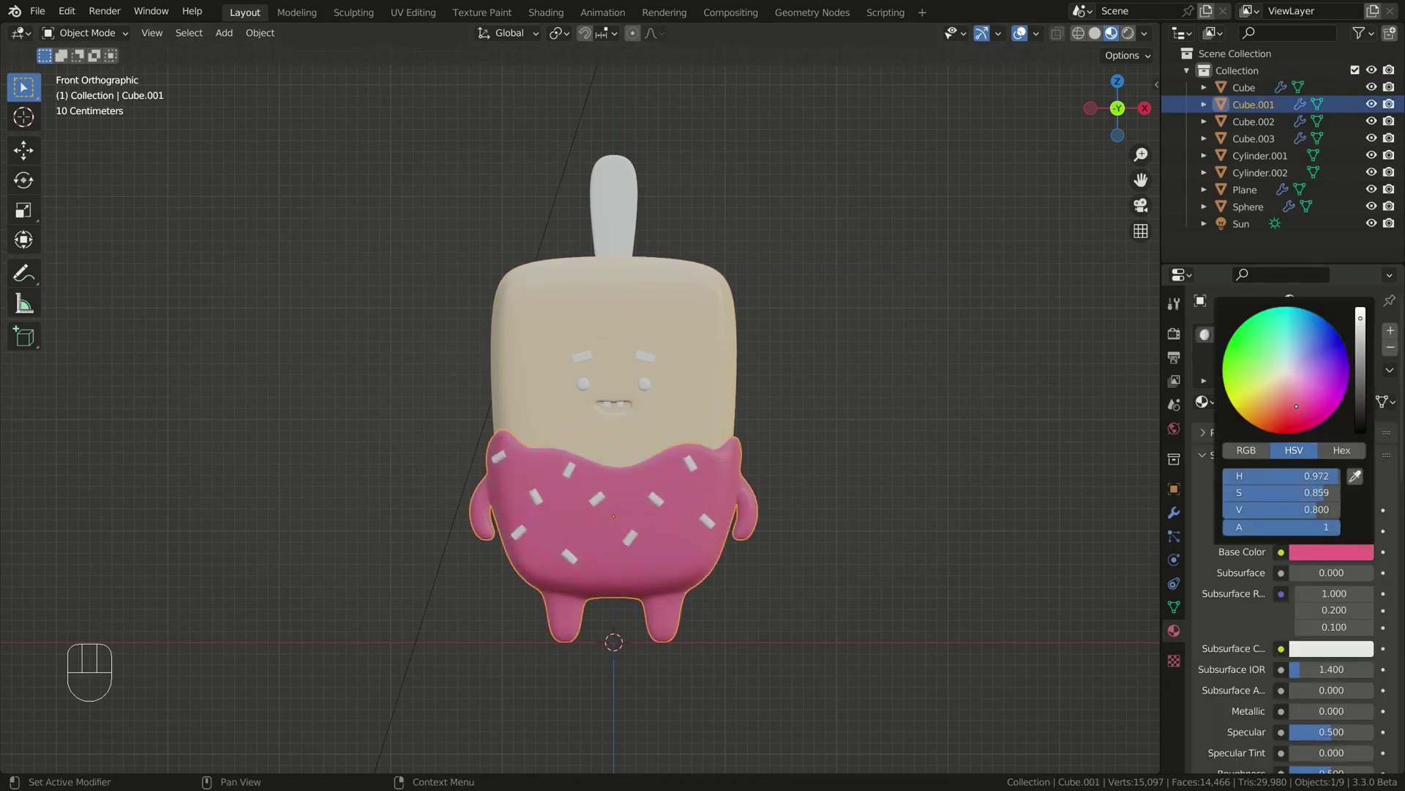
pyautogui.scroll(-4, 1238, 611)
pyautogui.click(1324, 684)
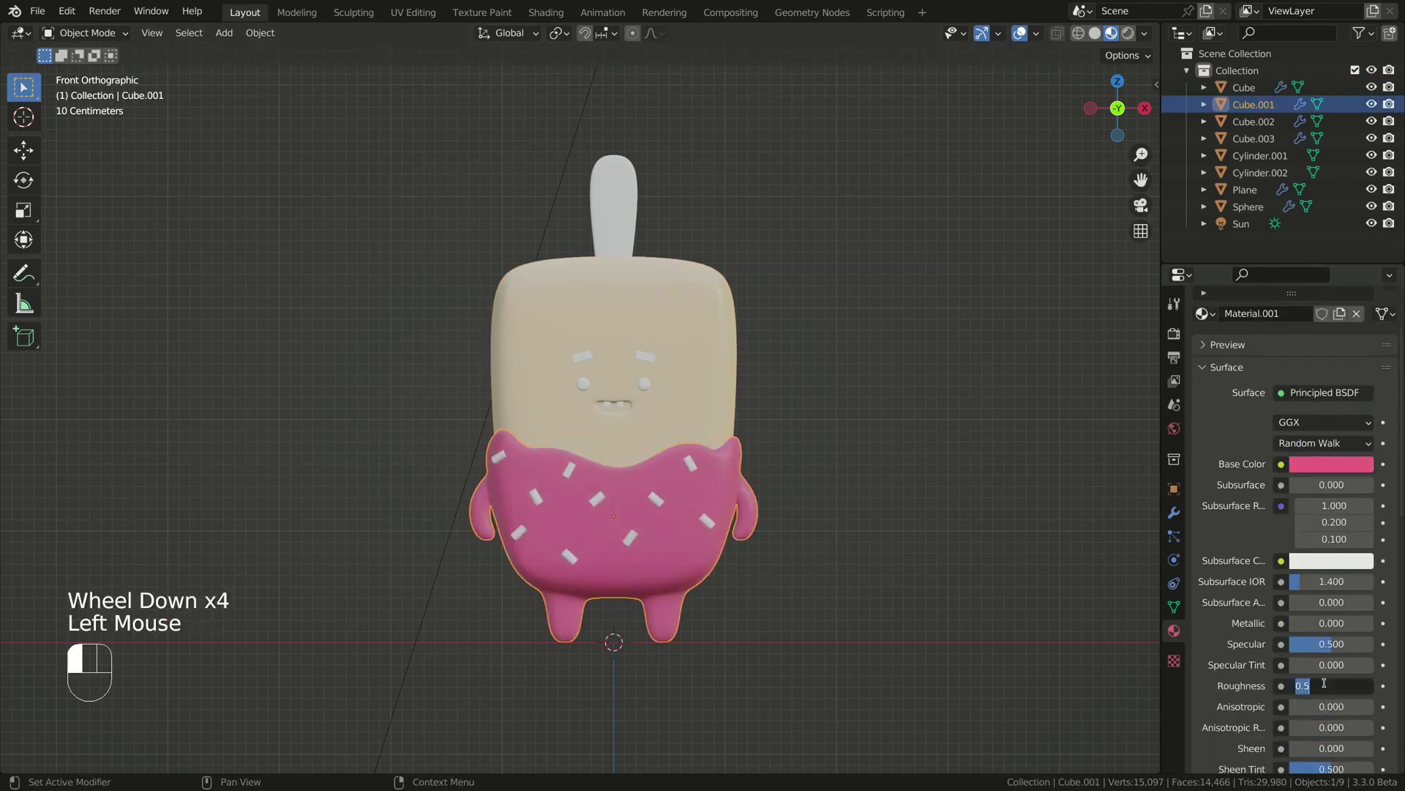
pyautogui.click(1128, 33)
pyautogui.click(955, 236)
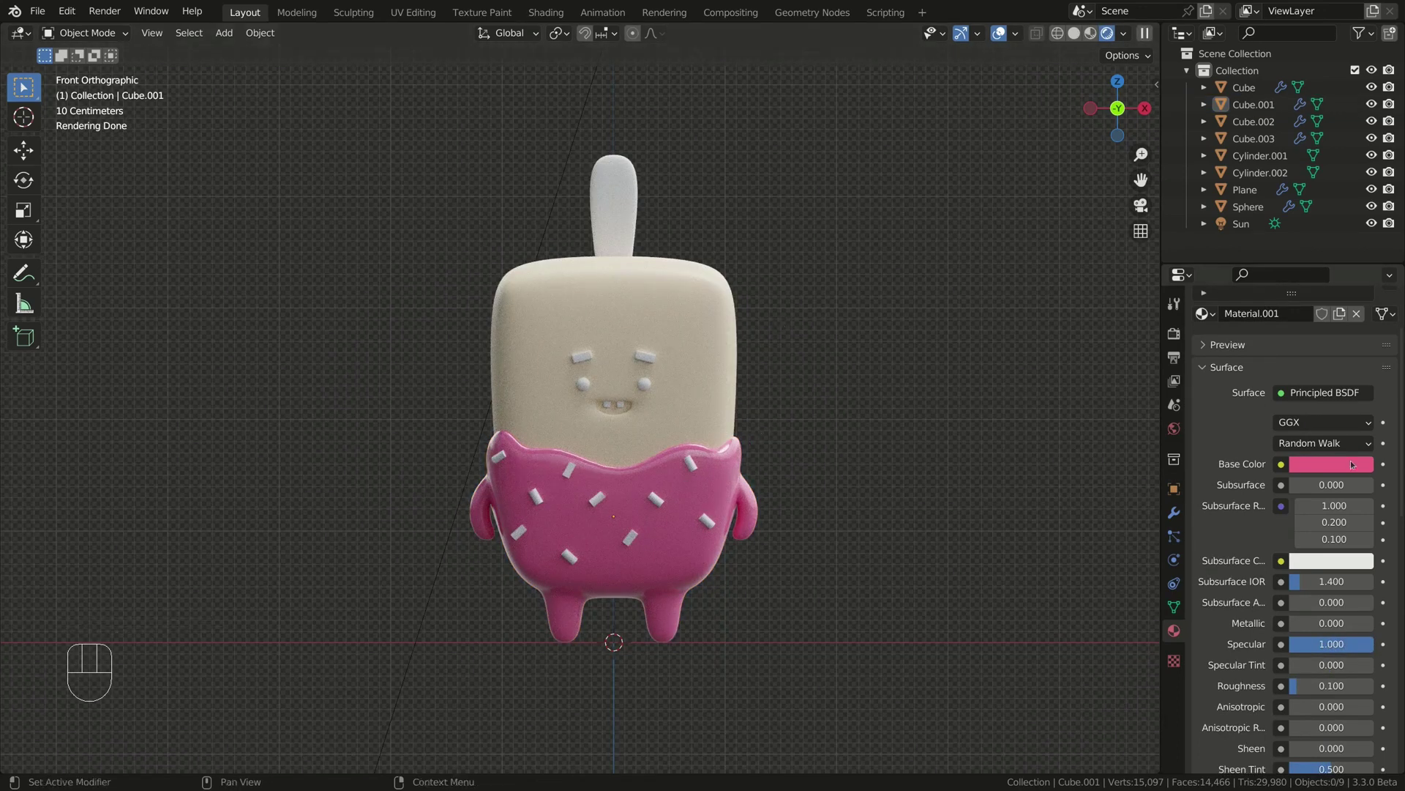
pyautogui.click(1352, 464)
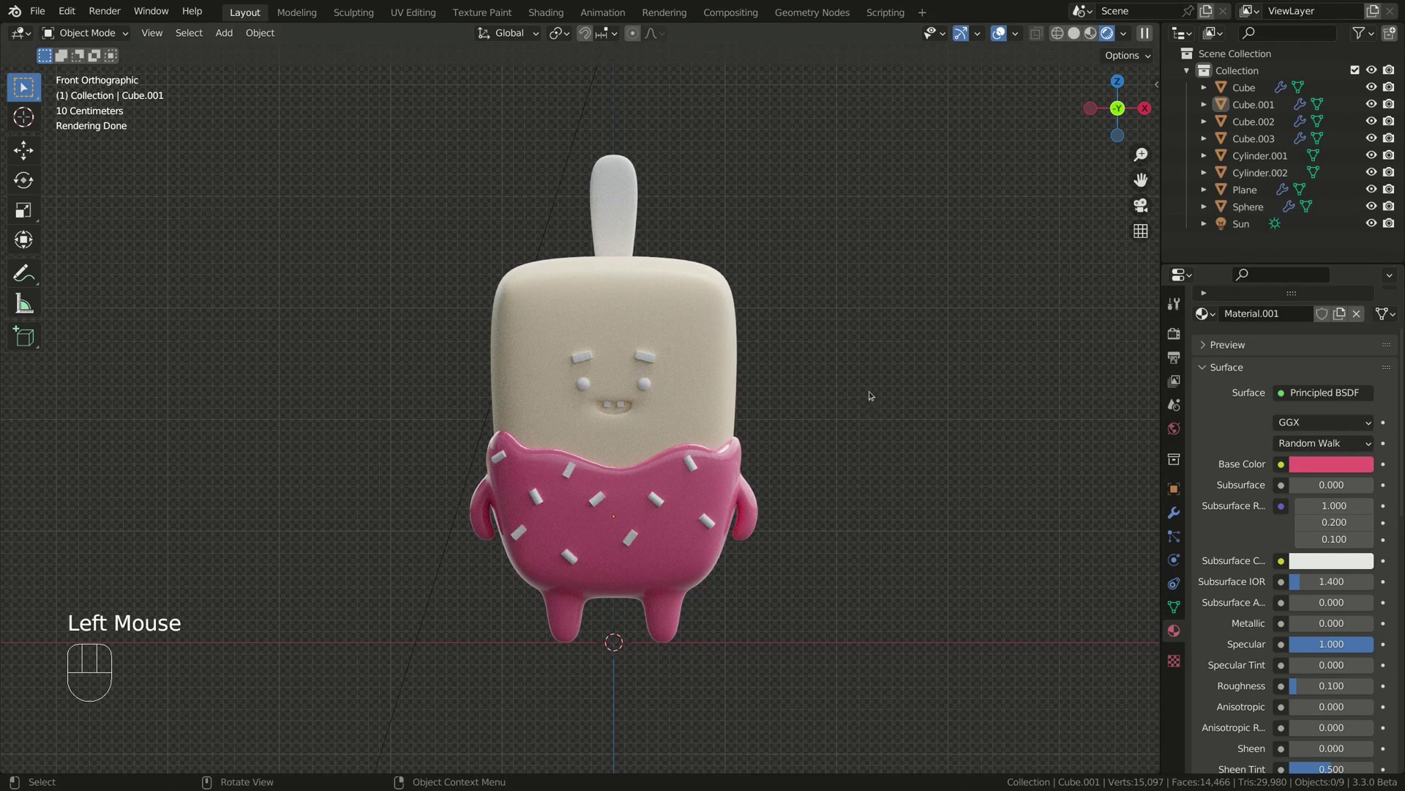
# Add a new dark red material to the eye sphere.
pyautogui.click(645, 384)
pyautogui.click(1253, 395)
pyautogui.click(1329, 551)
# Recentre the view on the rocks and lower the rock's Depth to about 1.18 m.
pyautogui.scroll(-3, 1289, 512)
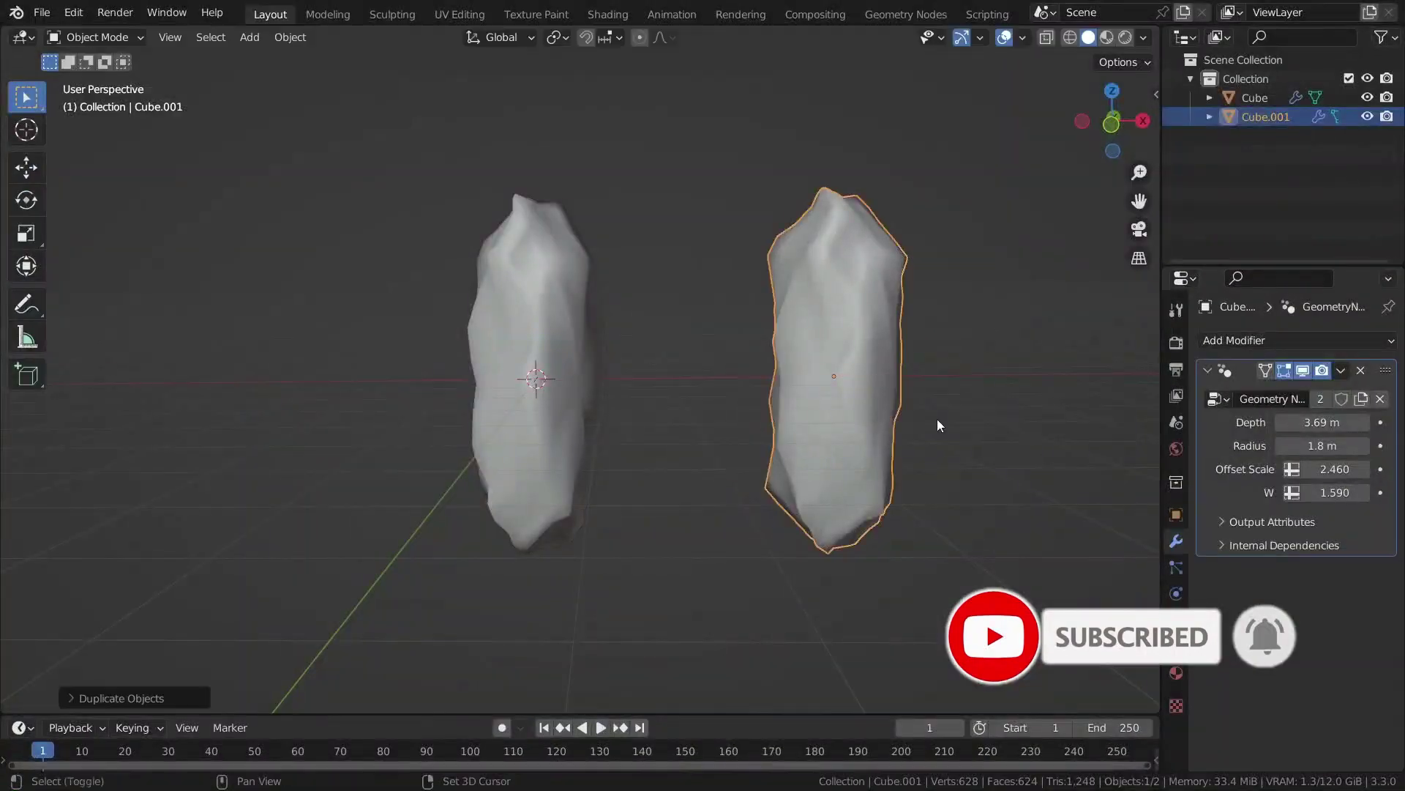
pyautogui.keyDown('shift'); pyautogui.moveTo(938, 425); pyautogui.dragTo(952, 428, button='middle'); pyautogui.keyUp('shift')
pyautogui.moveTo(1338, 423); pyautogui.dragTo(1321, 423)
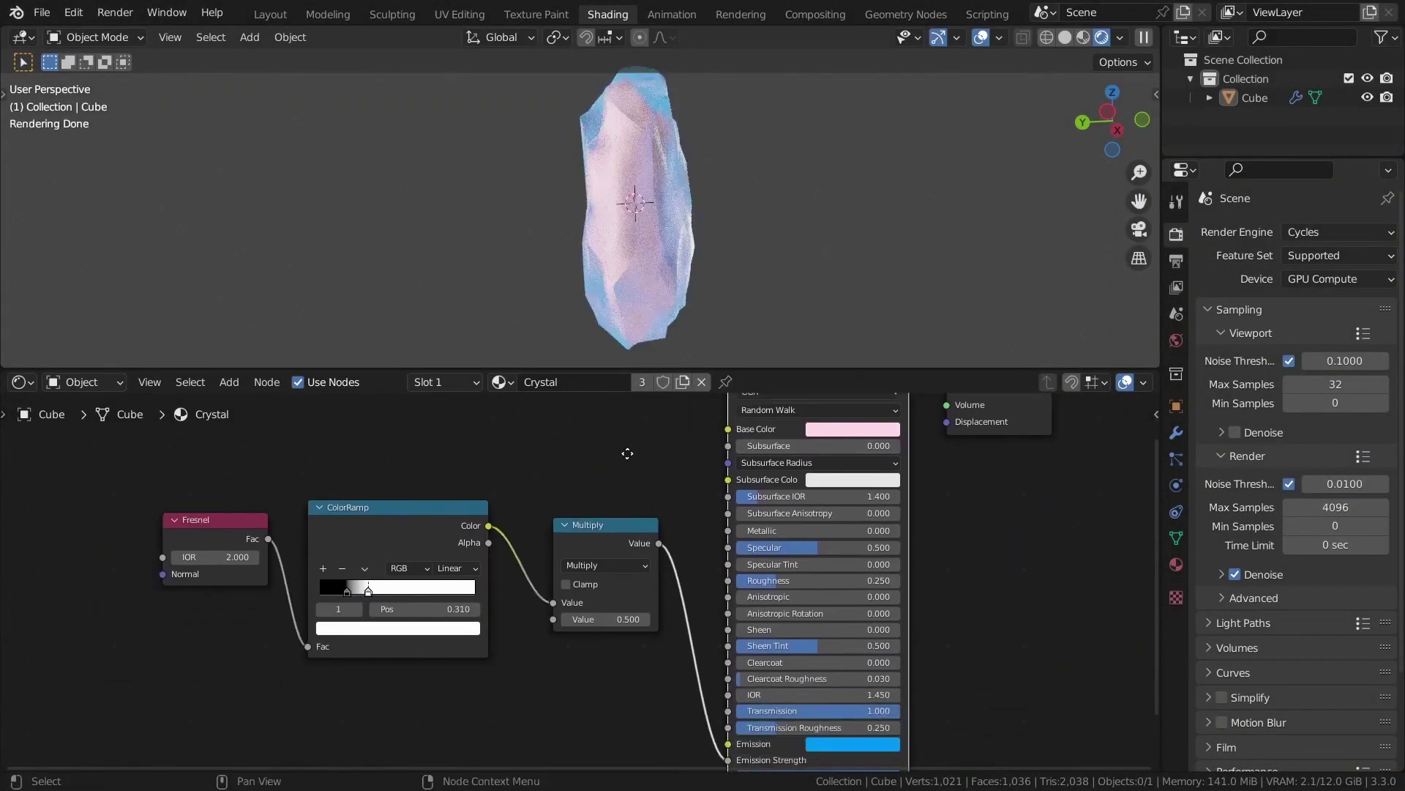
# Save the crystal file, set the Multiply Value to 0.250, and orbit around the clusters.
pyautogui.hotkey('ctrl', 's')
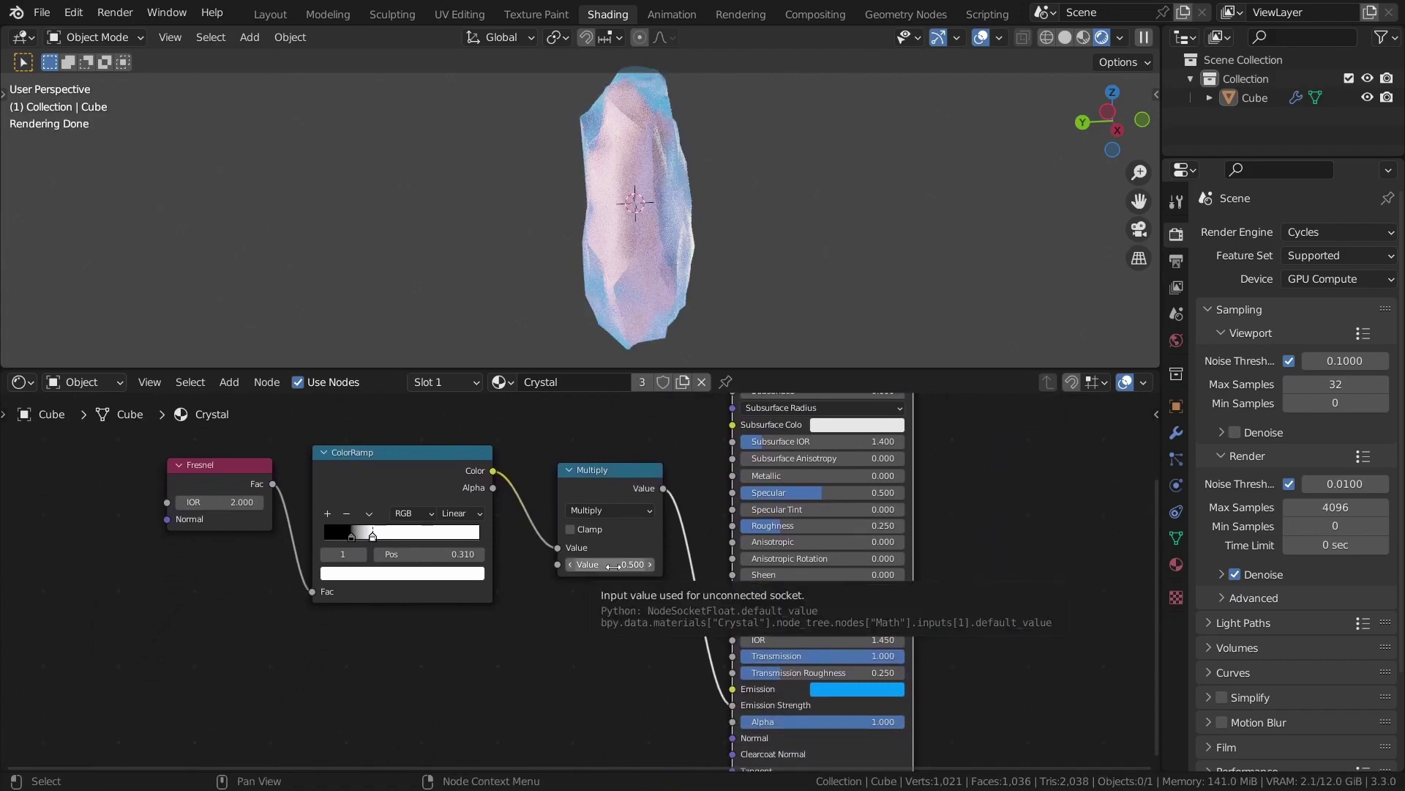
pyautogui.write('-1.76')
pyautogui.press('Return')
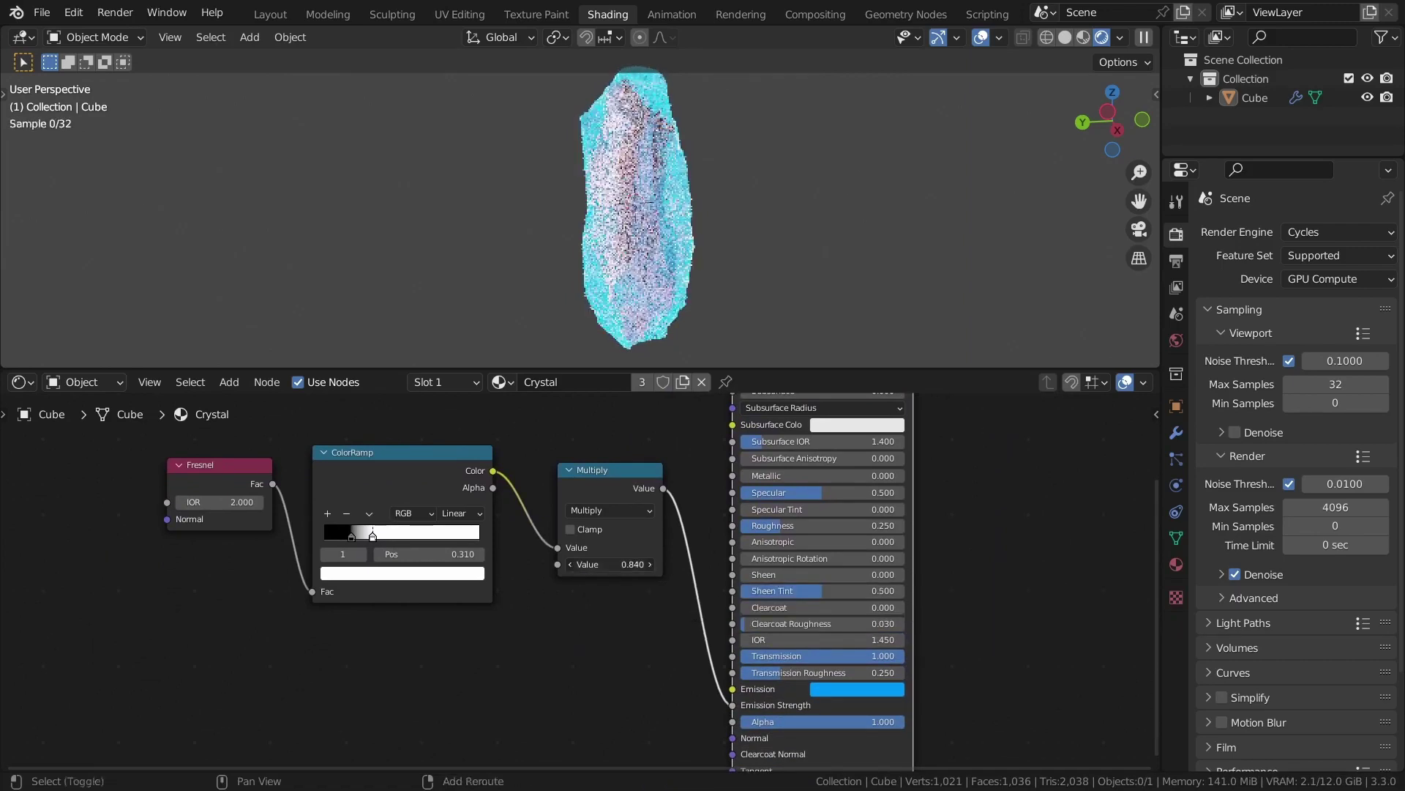
pyautogui.moveTo(611, 565); pyautogui.dragTo(615, 564)
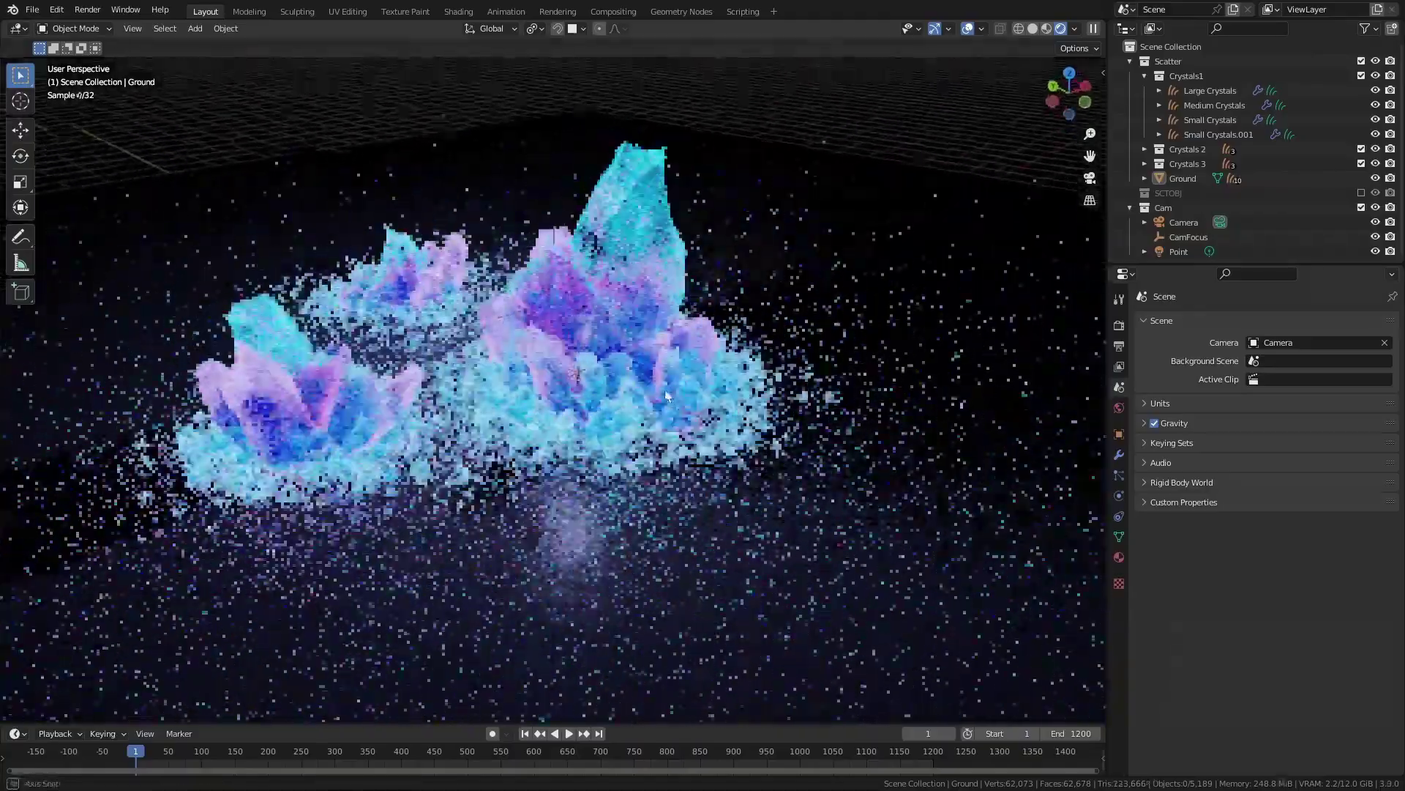
pyautogui.moveTo(654, 378); pyautogui.dragTo(674, 455, button='middle')
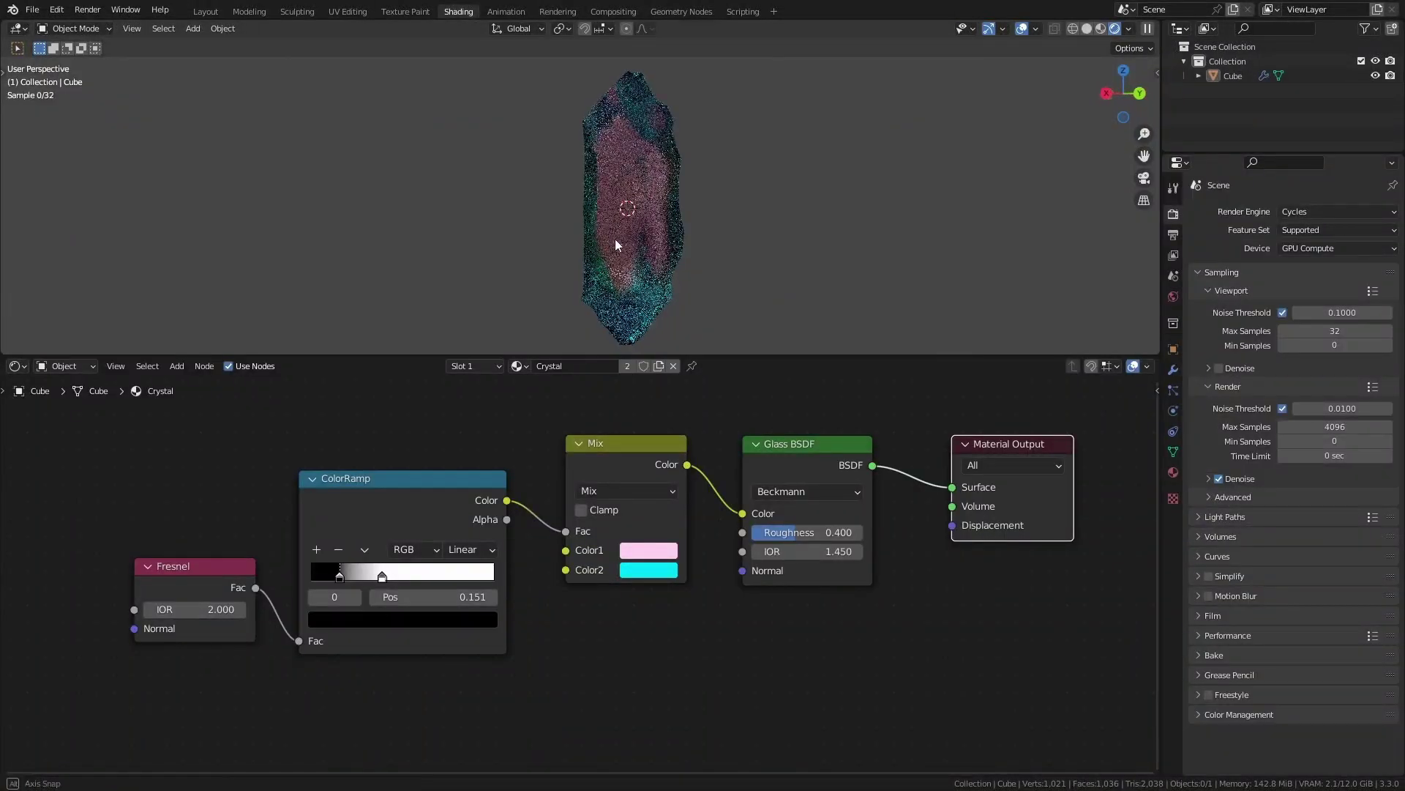
# Unlink the Mix colour, reposition the Mix and ColorRamp nodes, then relink Mix Color to Glass BSDF Color.
pyautogui.moveTo(743, 513); pyautogui.dragTo(809, 521)
pyautogui.moveTo(622, 442); pyautogui.dragTo(593, 491)
pyautogui.moveTo(410, 478); pyautogui.dragTo(398, 471)
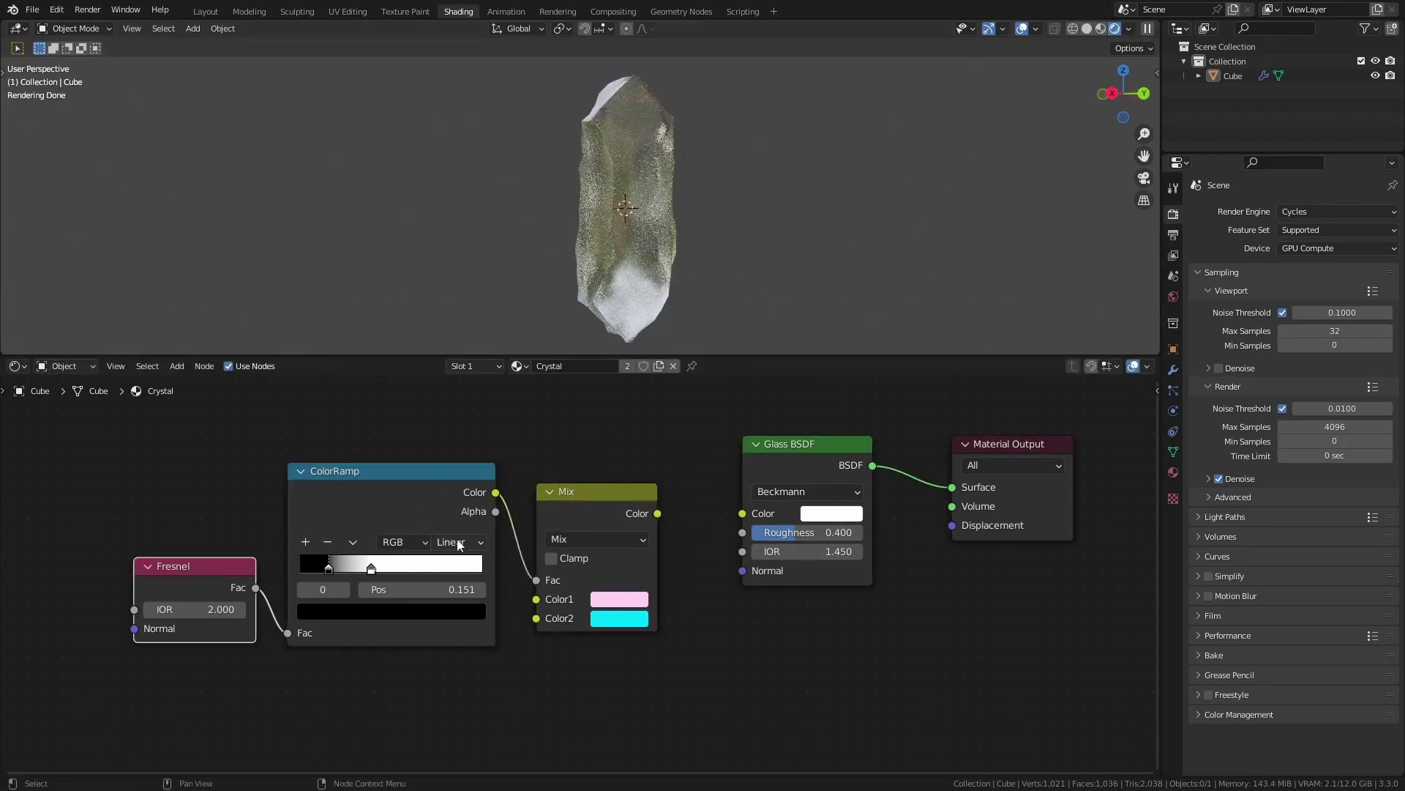
pyautogui.moveTo(749, 518); pyautogui.dragTo(744, 515)
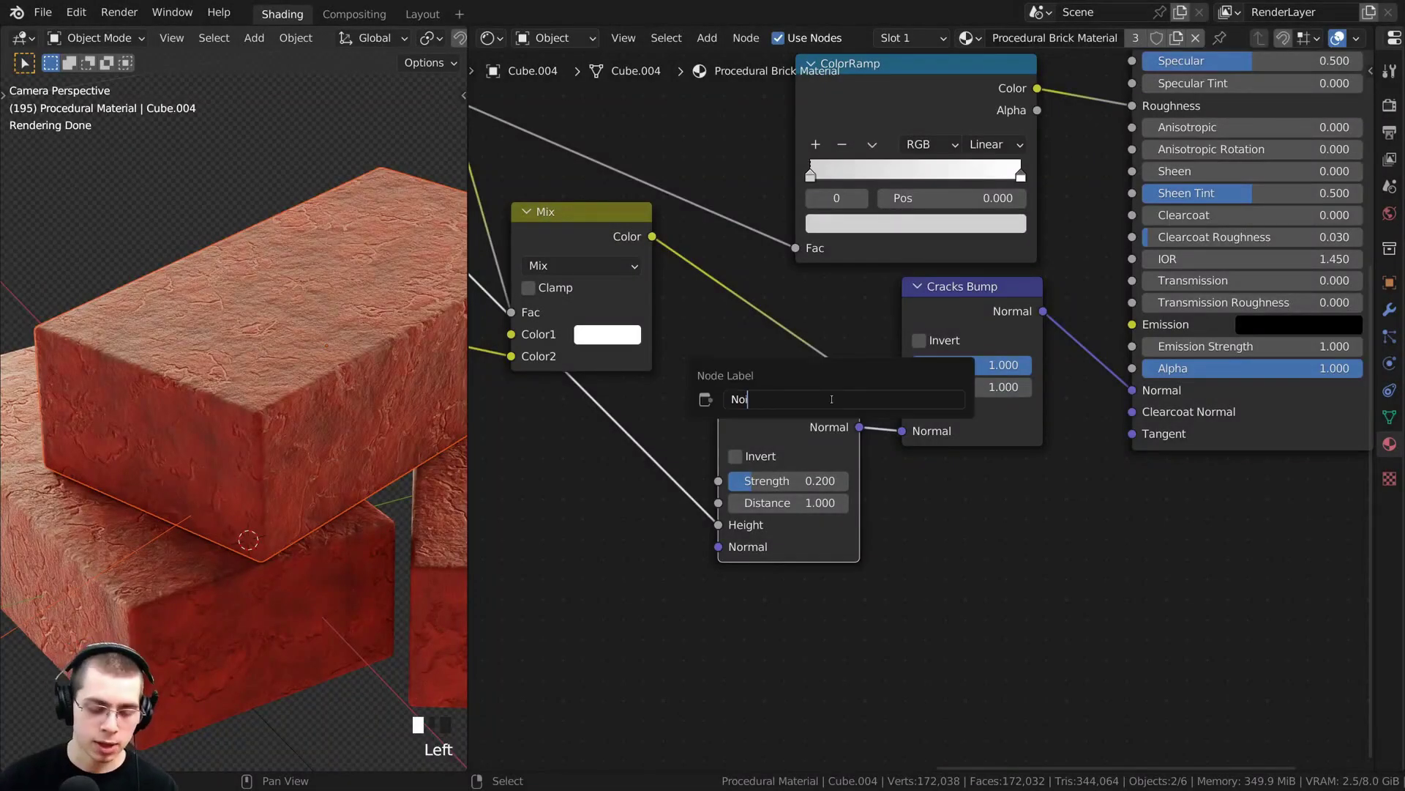
# Label the bump node 'Noise Bump' and pan the node tree to view it.
pyautogui.press('Return')
pyautogui.scroll(-3, 832, 399)
pyautogui.moveTo(832, 399); pyautogui.dragTo(866, 399, button='middle')
pyautogui.keyDown('shift'); pyautogui.moveTo(242, 439); pyautogui.dragTo(293, 379, button='middle'); pyautogui.keyUp('shift')
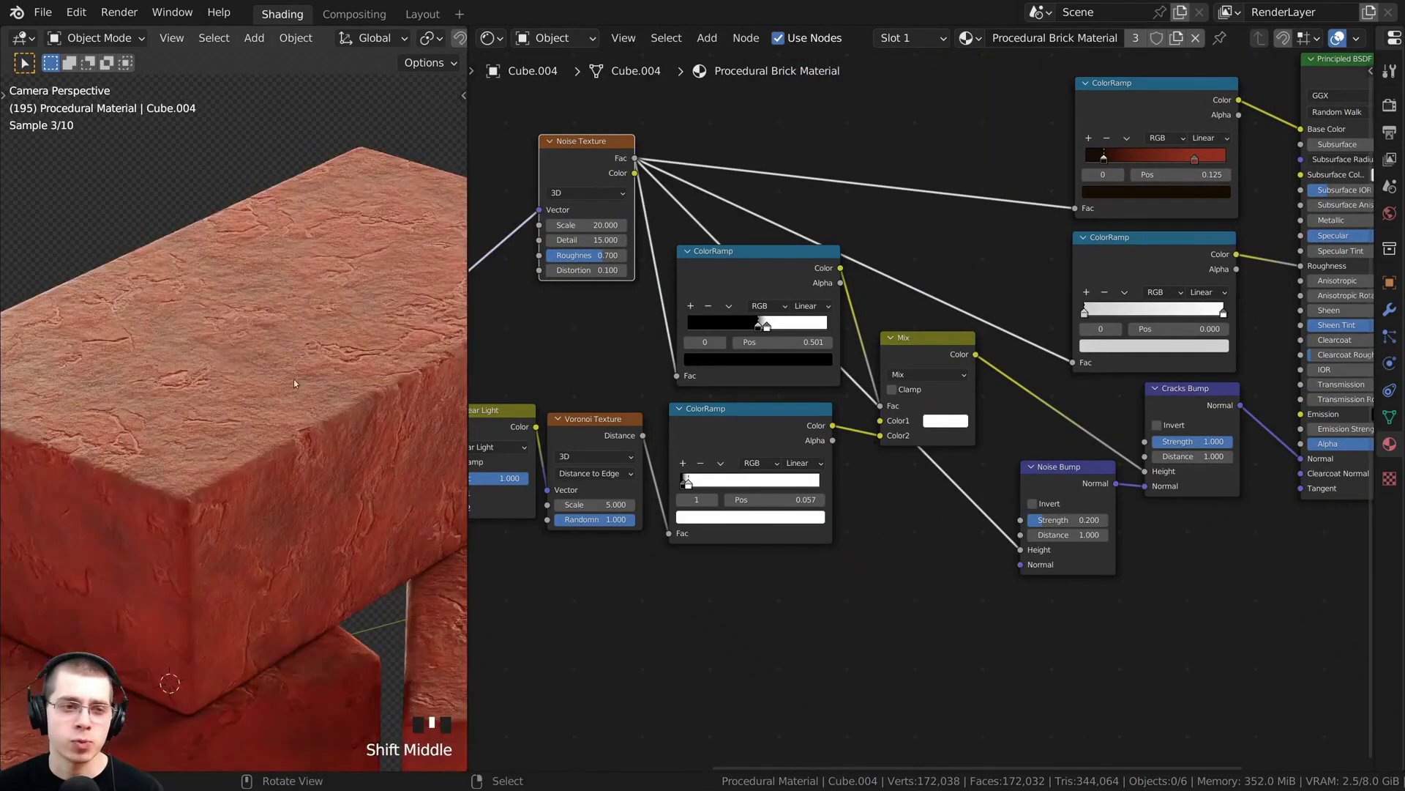
pyautogui.moveTo(1084, 557); pyautogui.dragTo(1102, 447, button='middle')
# Duplicate the Noise Bump node below the original and label the copy 'Damage Bump'.
pyautogui.click(1094, 355)
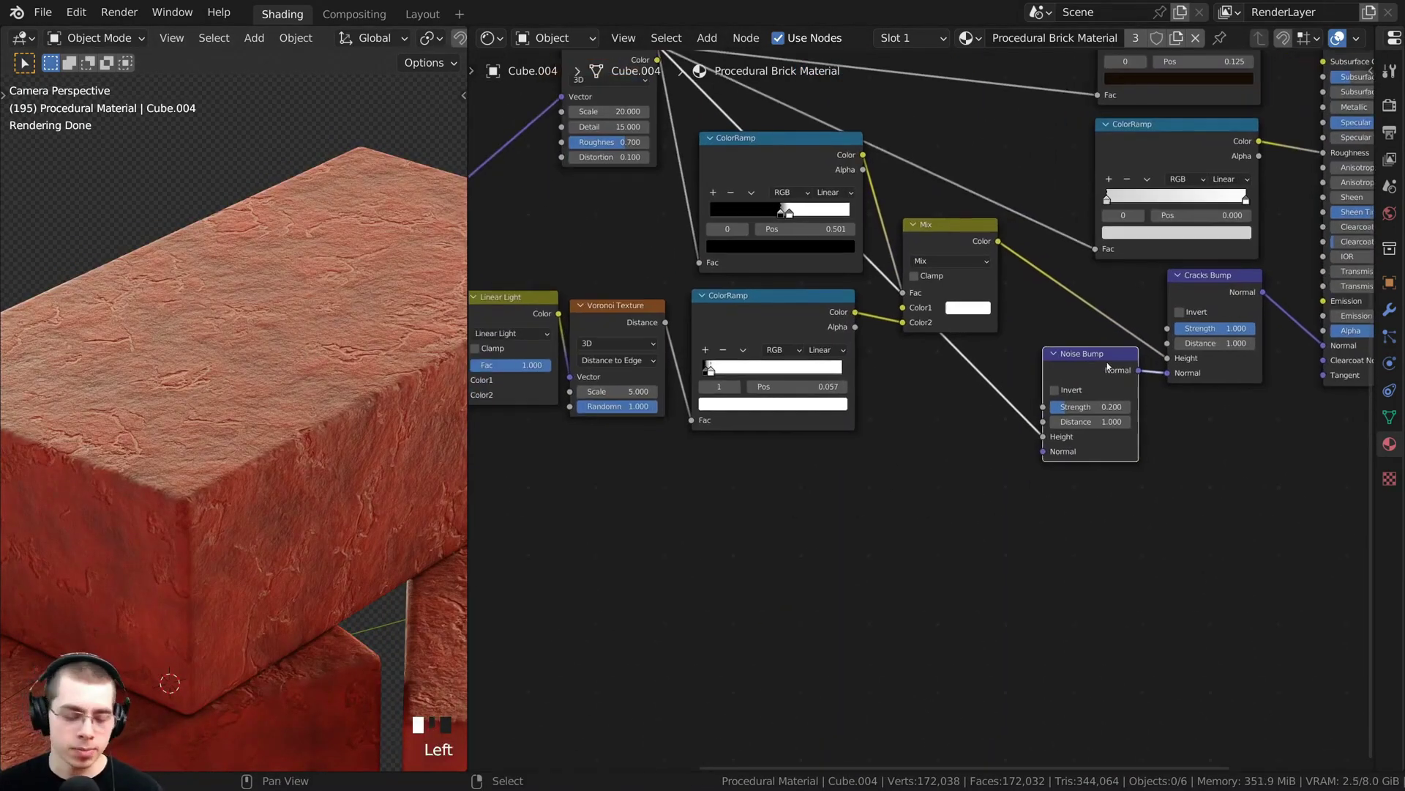
pyautogui.hotkey('shift', 'd')
pyautogui.click(949, 486)
pyautogui.moveTo(949, 477); pyautogui.dragTo(949, 454)
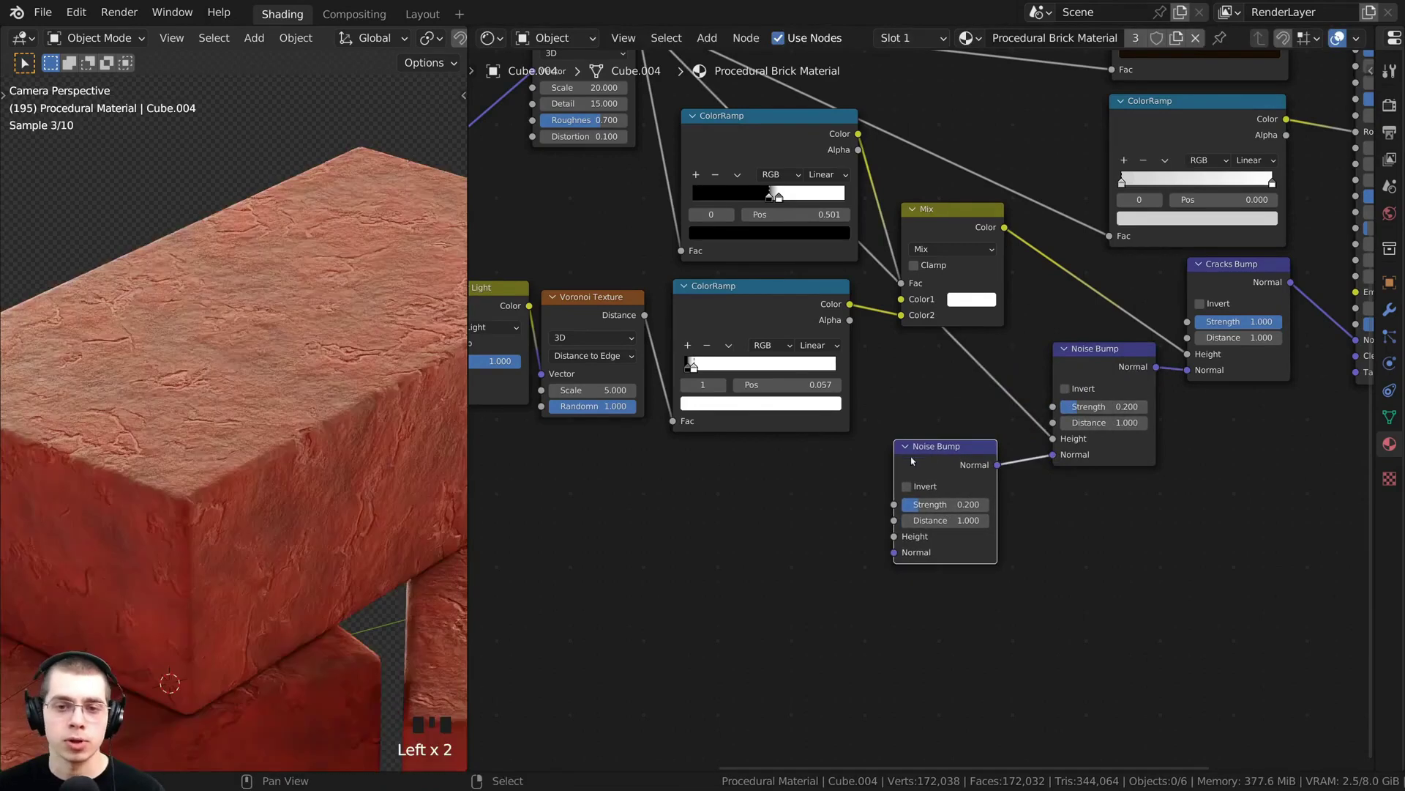
pyautogui.scroll(2, 949, 453)
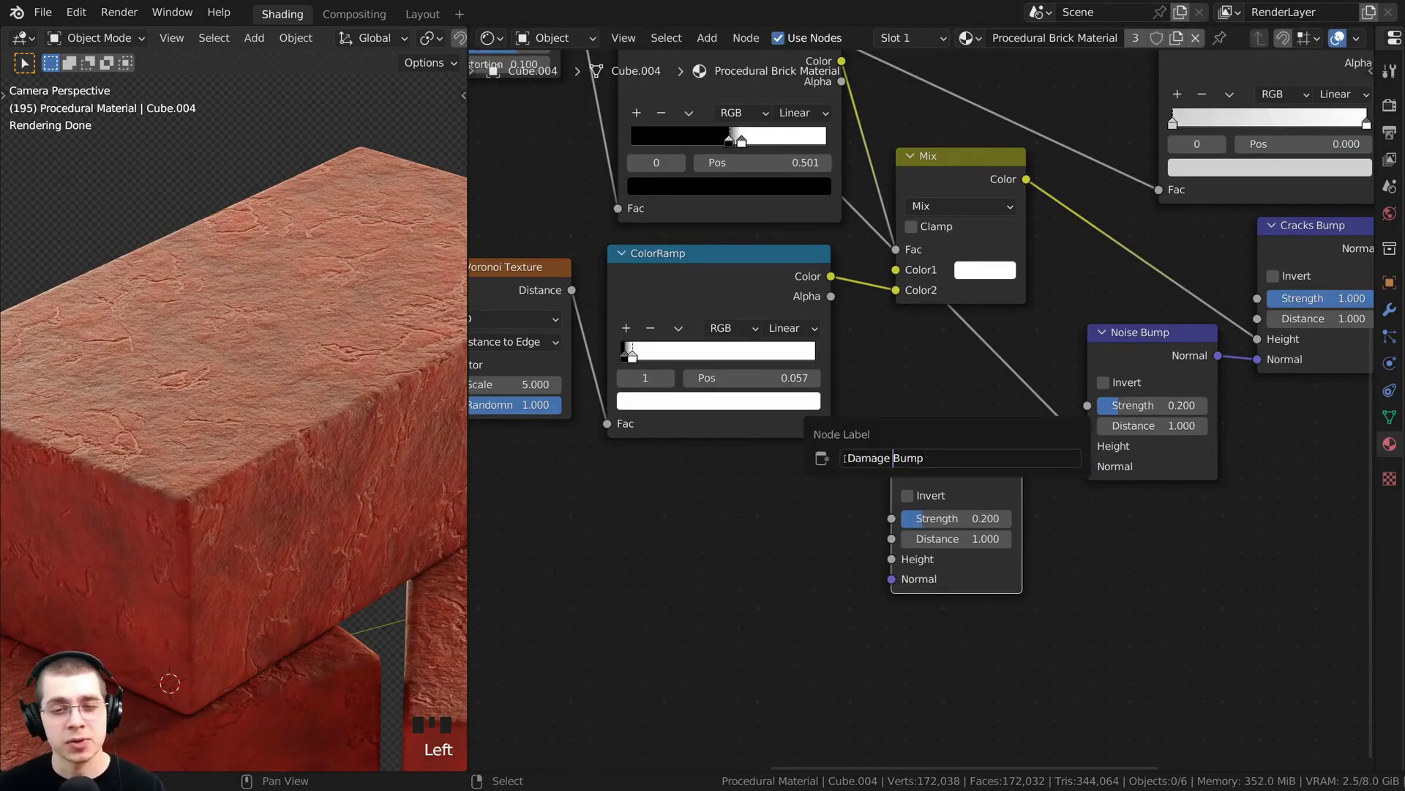
pyautogui.press('Home')
# Connect the Noise Texture's Fac output to the Damage Bump node's Height input.
pyautogui.scroll(3, 242, 323)
pyautogui.moveTo(695, 322); pyautogui.dragTo(748, 329, button='middle')
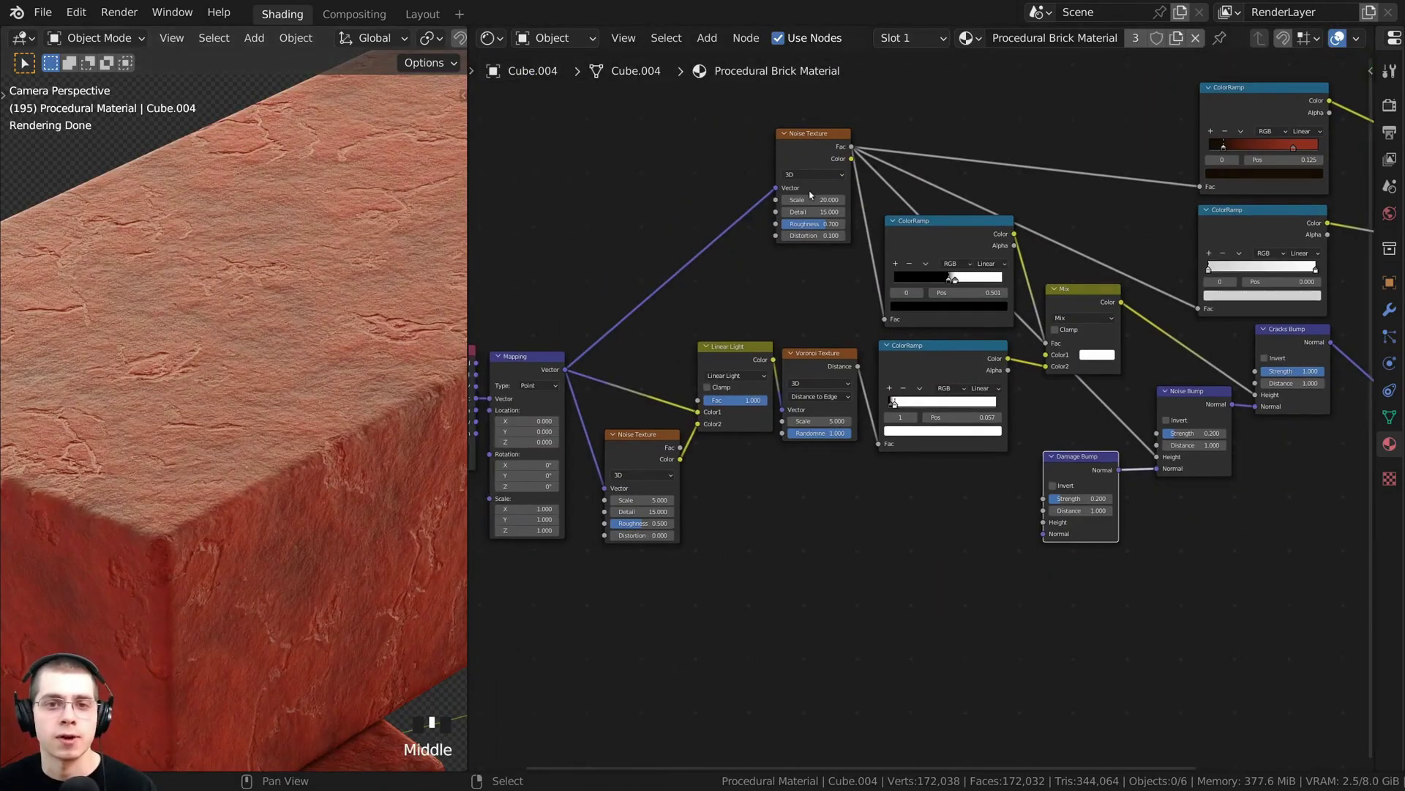
pyautogui.moveTo(807, 155); pyautogui.dragTo(747, 321)
pyautogui.moveTo(1042, 523); pyautogui.dragTo(1043, 523)
pyautogui.scroll(-2, 950, 312)
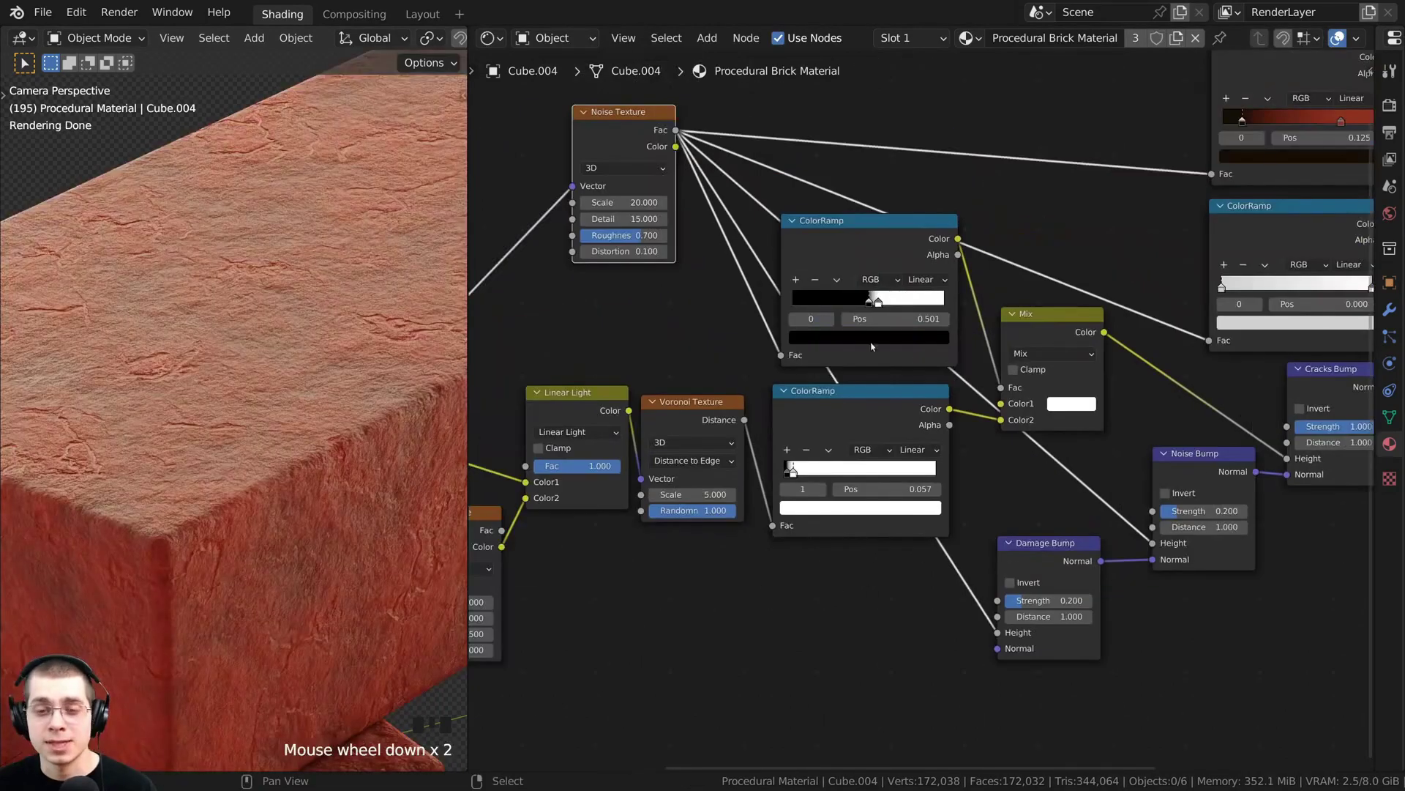
pyautogui.scroll(-2, 1203, 477)
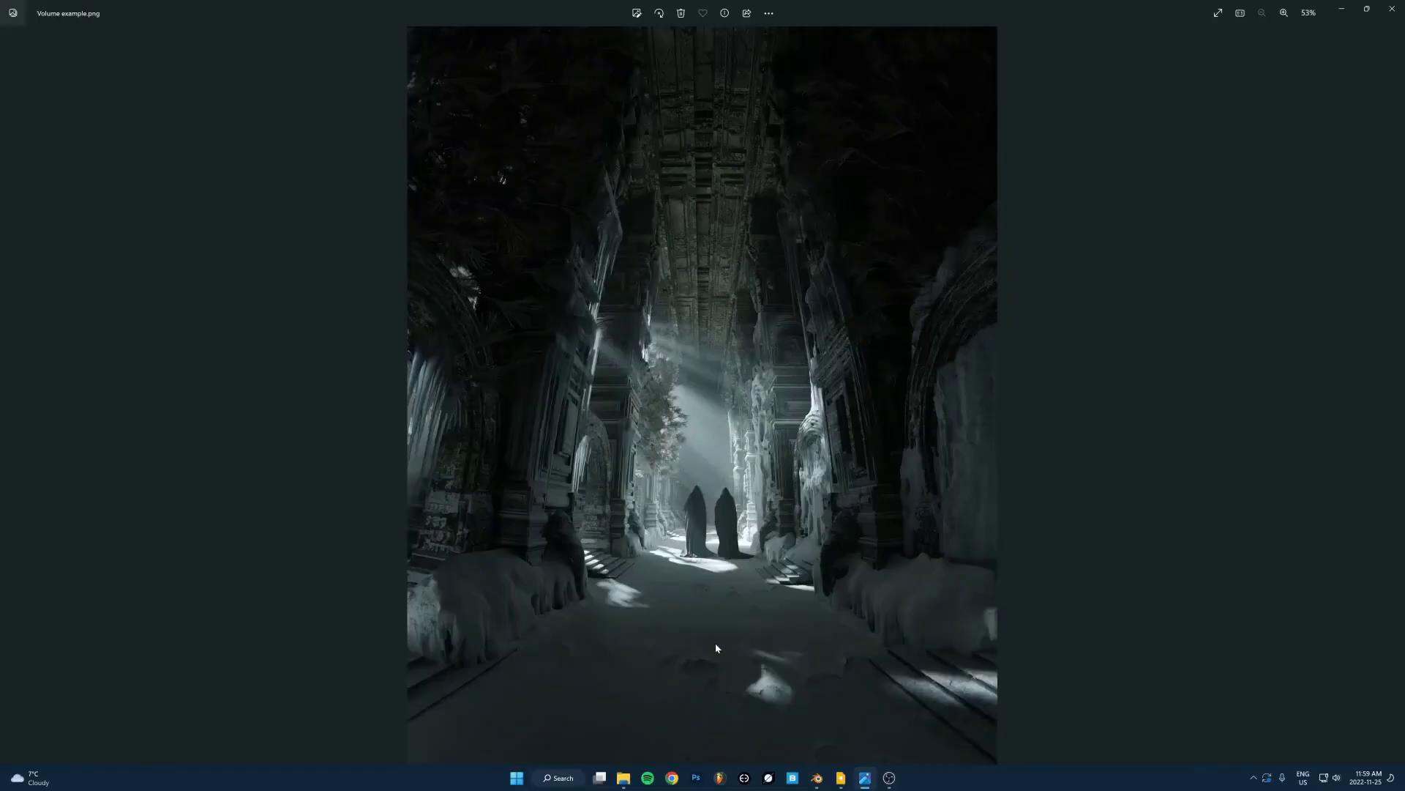
# Flip between NO Volume example.png and Volume example.png with zooming, ending on Volume example.
pyautogui.press('Left')
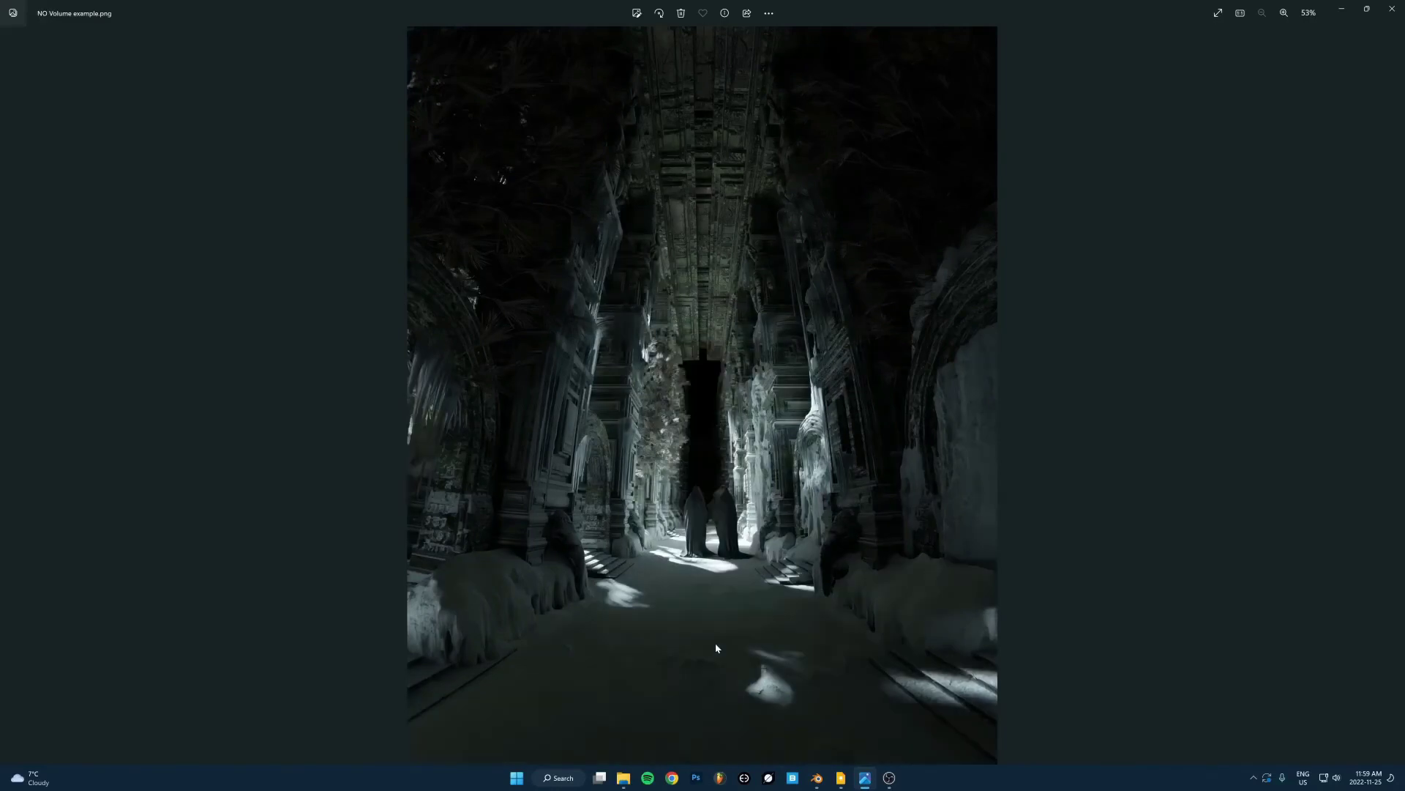
pyautogui.scroll(3, 798, 452)
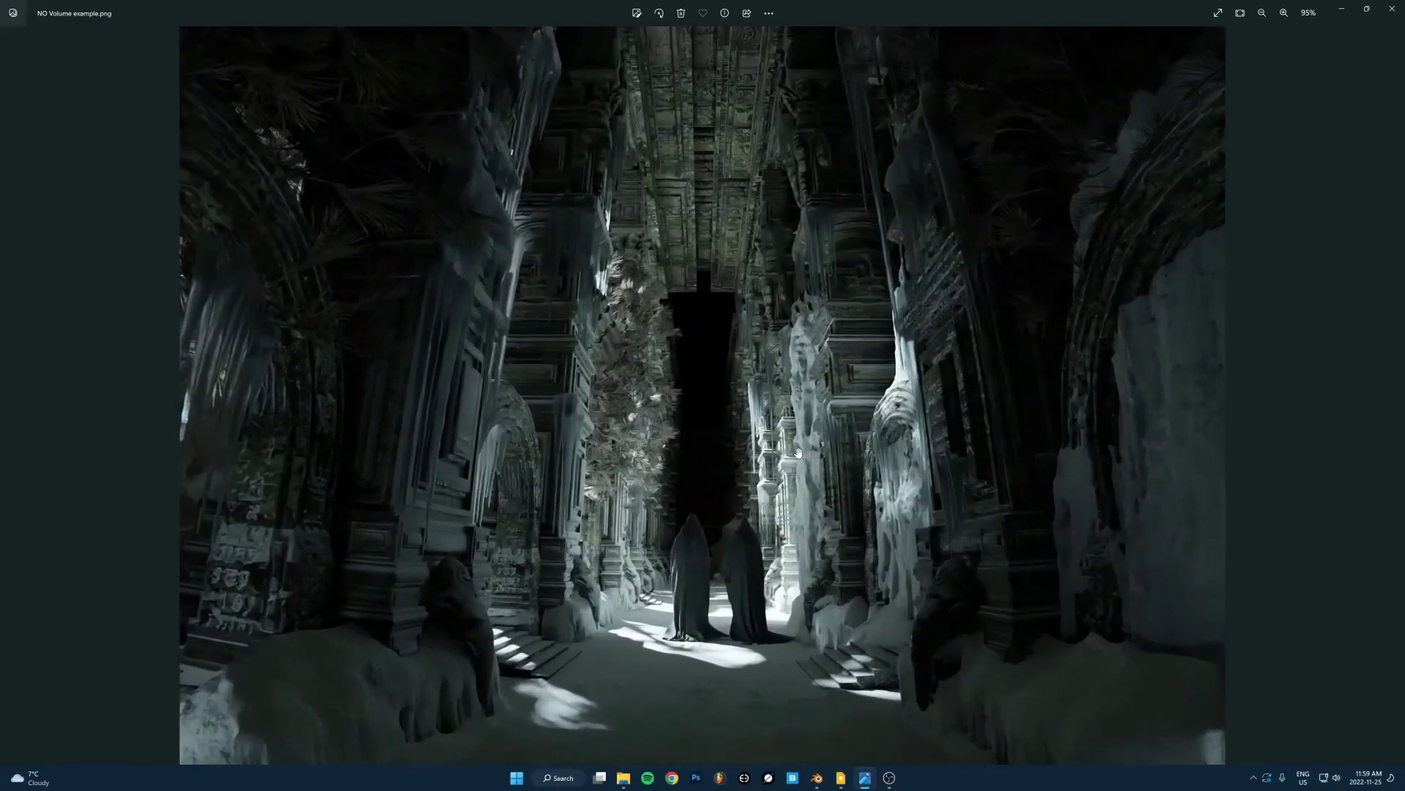
pyautogui.scroll(-3, 798, 452)
pyautogui.press('Left')
pyautogui.press('Right')
pyautogui.press('Right')
pyautogui.press('Left')
pyautogui.press('Right')
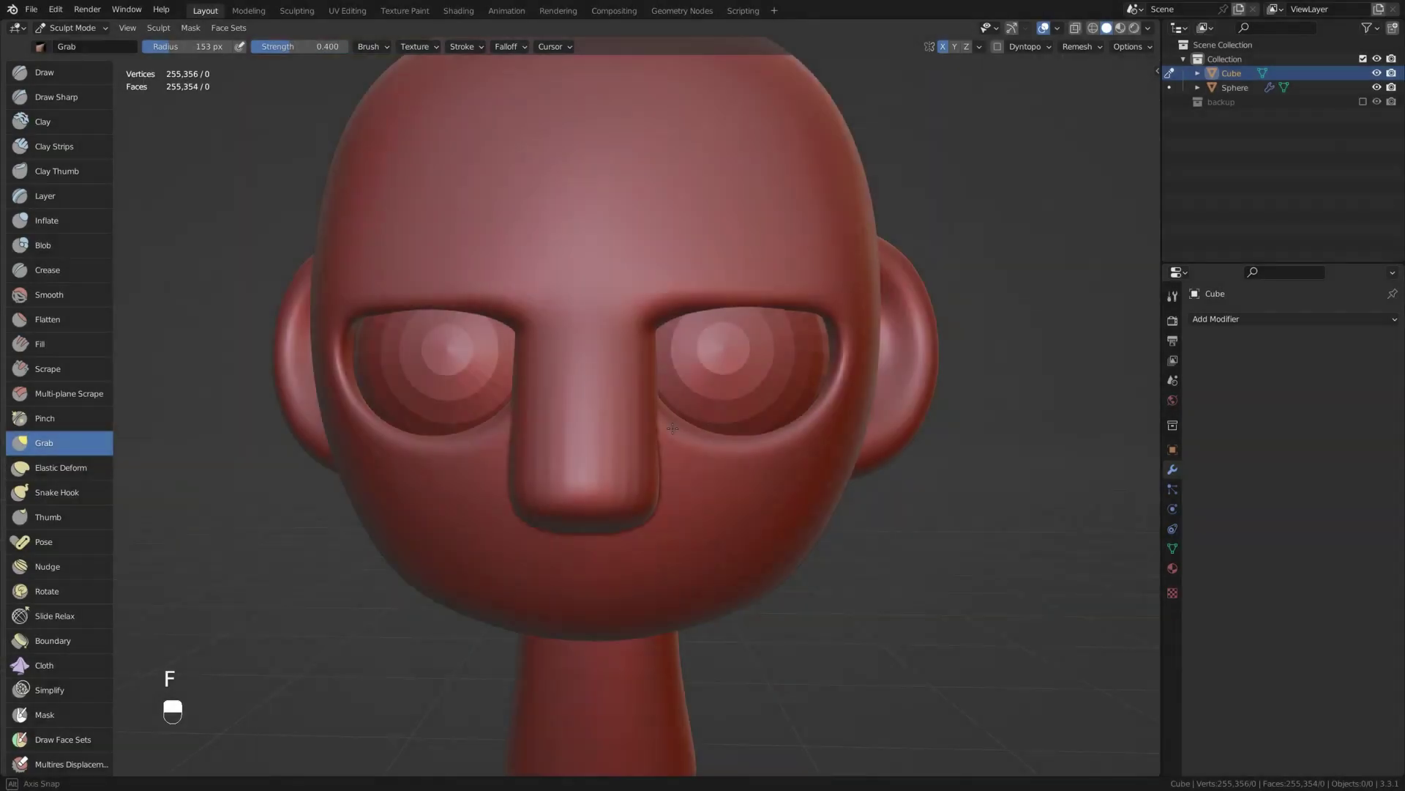
# Orbit the sculpted head's nose and eye and set the Grab brush radius to 295 px.
pyautogui.moveTo(703, 410); pyautogui.dragTo(596, 439, button='middle')
pyautogui.scroll(5, 747, 275)
pyautogui.moveTo(748, 377)
pyautogui.mouseDown(button='middle')
pyautogui.moveTo(744, 261)
pyautogui.moveTo(721, 298)
pyautogui.moveTo(518, 260)
pyautogui.moveTo(484, 357)
pyautogui.mouseUp(button='middle')
pyautogui.press('`')
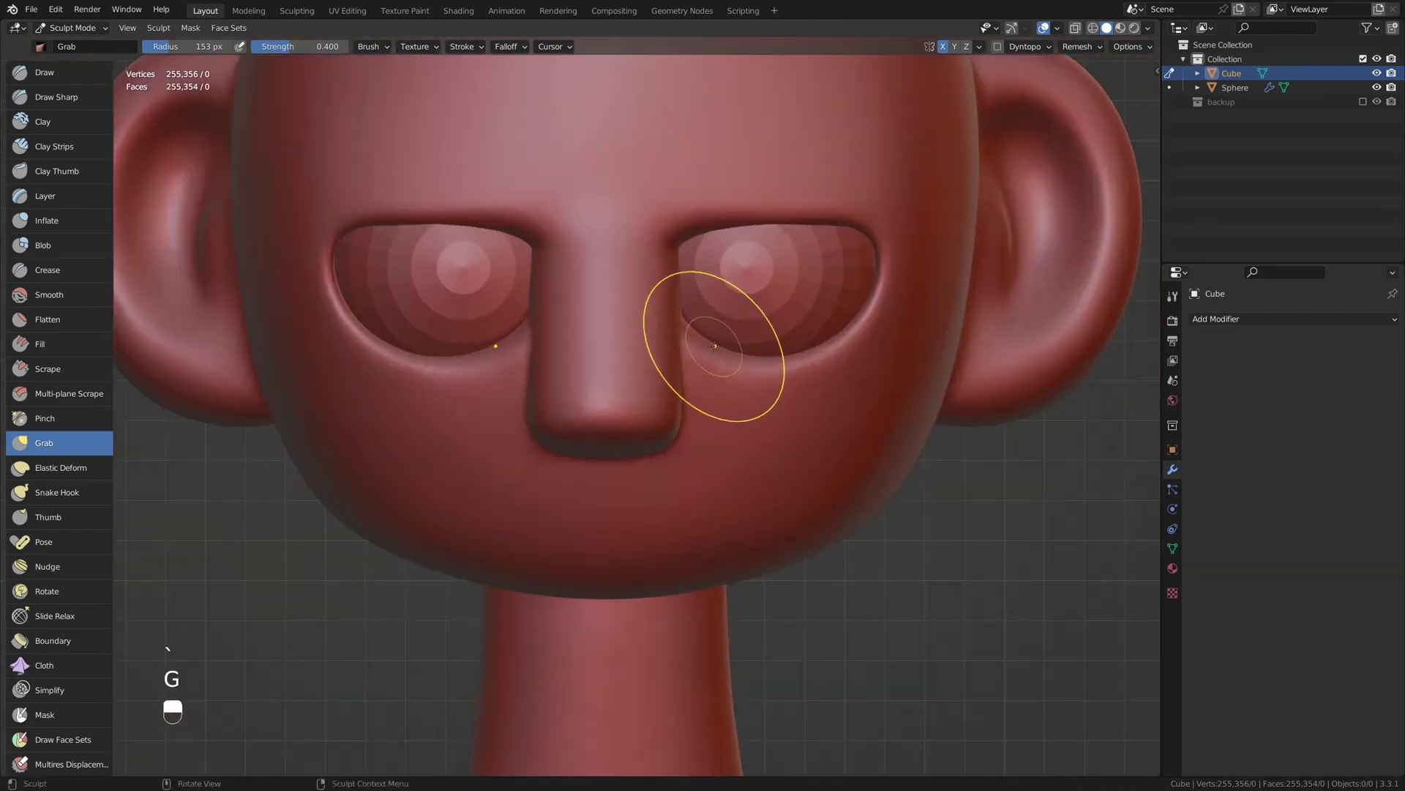
pyautogui.moveTo(655, 288)
pyautogui.mouseDown(button='middle')
pyautogui.moveTo(697, 415)
pyautogui.moveTo(709, 402)
pyautogui.moveTo(743, 455)
pyautogui.mouseUp(button='middle')
pyautogui.click(710, 402)
# Resize the brush, sculpt with the Draw brush, then undo the test strokes.
pyautogui.press('`')
pyautogui.moveTo(665, 354)
pyautogui.mouseDown(button='middle')
pyautogui.moveTo(776, 370)
pyautogui.moveTo(650, 508)
pyautogui.mouseUp(button='middle')
pyautogui.scroll(2, 650, 509)
pyautogui.press('f')
pyautogui.moveTo(710, 377)
pyautogui.mouseDown(button='middle')
pyautogui.moveTo(694, 418)
pyautogui.moveTo(675, 389)
pyautogui.mouseUp(button='middle')
pyautogui.press('x')
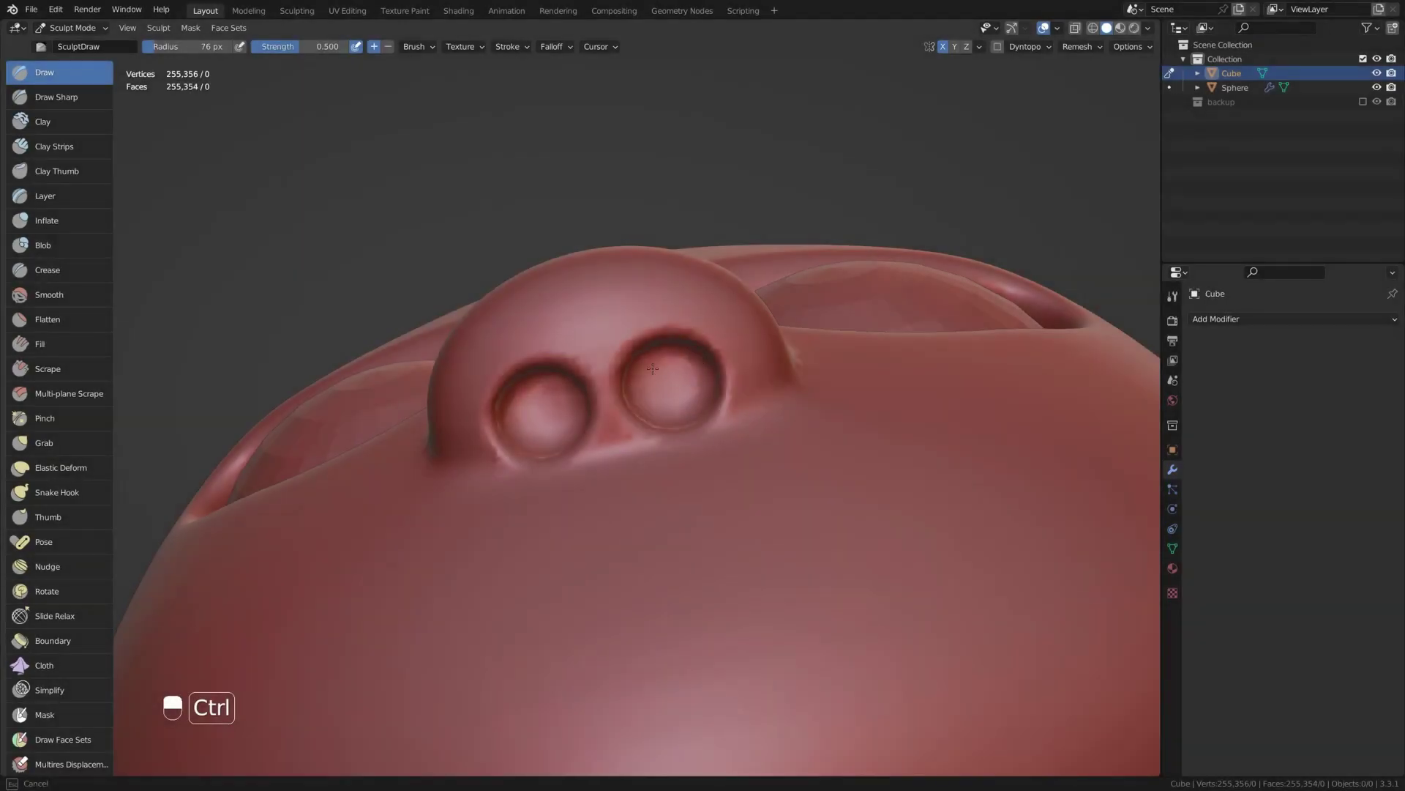
pyautogui.moveTo(682, 395); pyautogui.dragTo(686, 445, button='middle')
pyautogui.hotkey('ctrl', 'z')
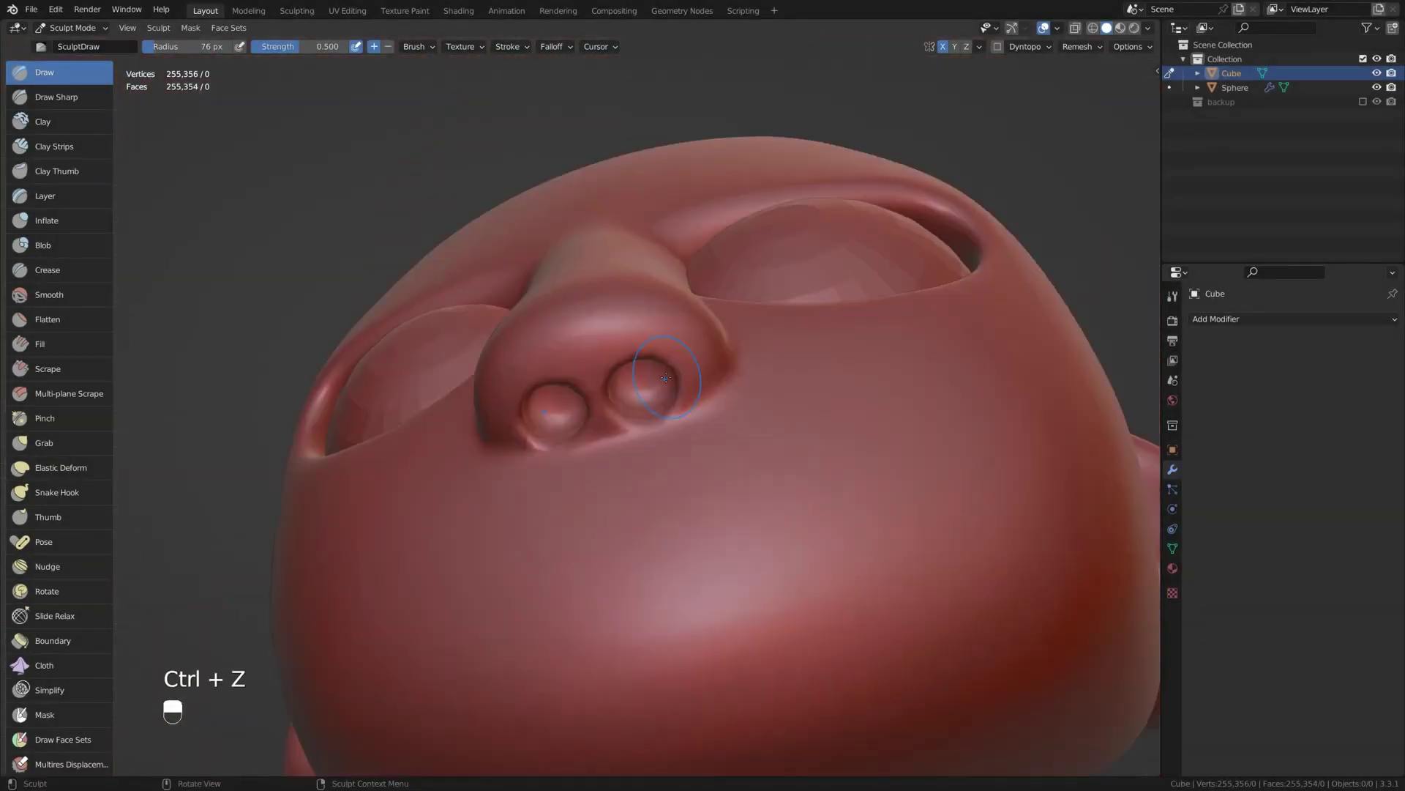
pyautogui.hotkey('ctrl', 'z')
pyautogui.press('f')
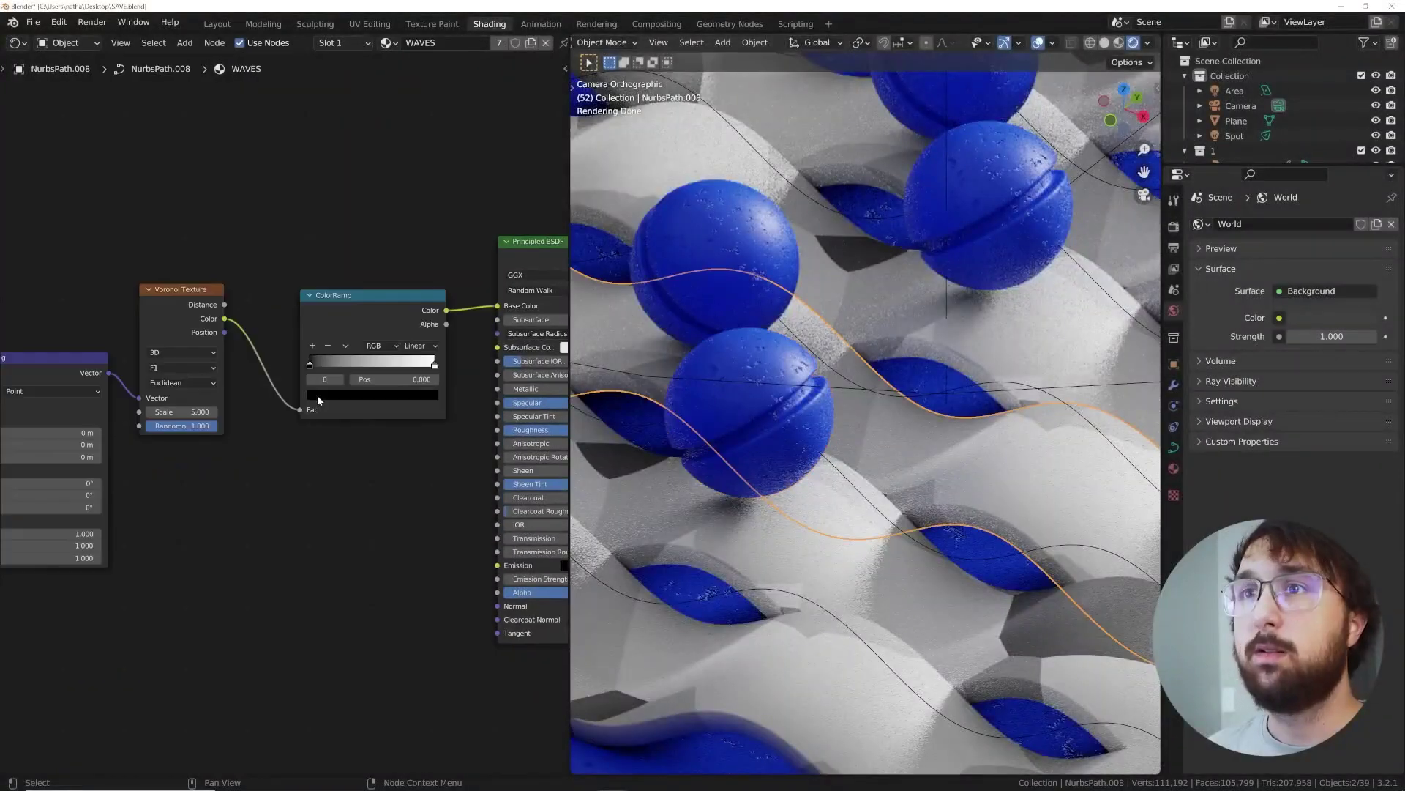
# Make the ramp's first stop blue with Constant interpolation at 0.101, and set Voronoi Scale to 111.3.
pyautogui.click(313, 397)
pyautogui.click(388, 232)
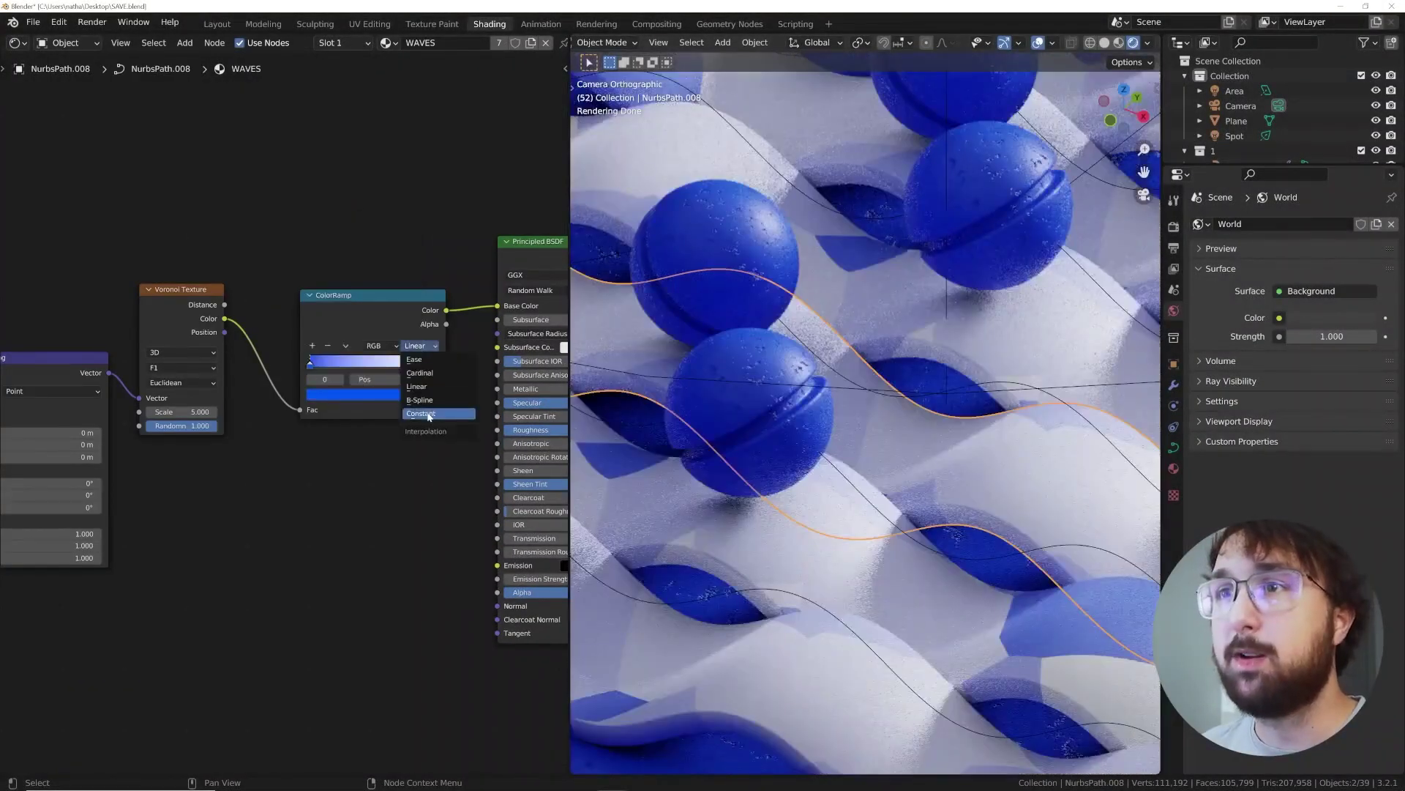
pyautogui.click(429, 414)
pyautogui.click(321, 364)
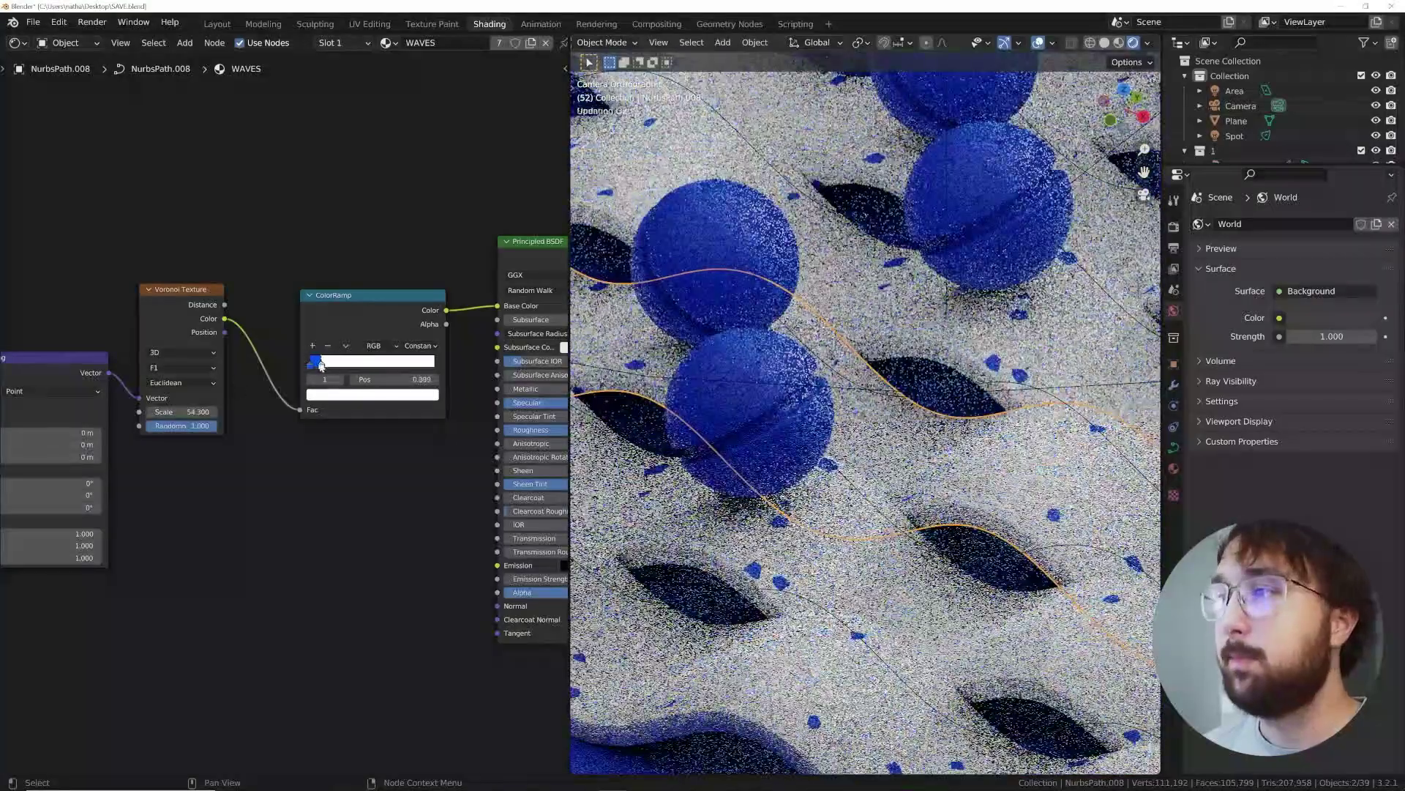
pyautogui.moveTo(183, 412); pyautogui.dragTo(235, 411)
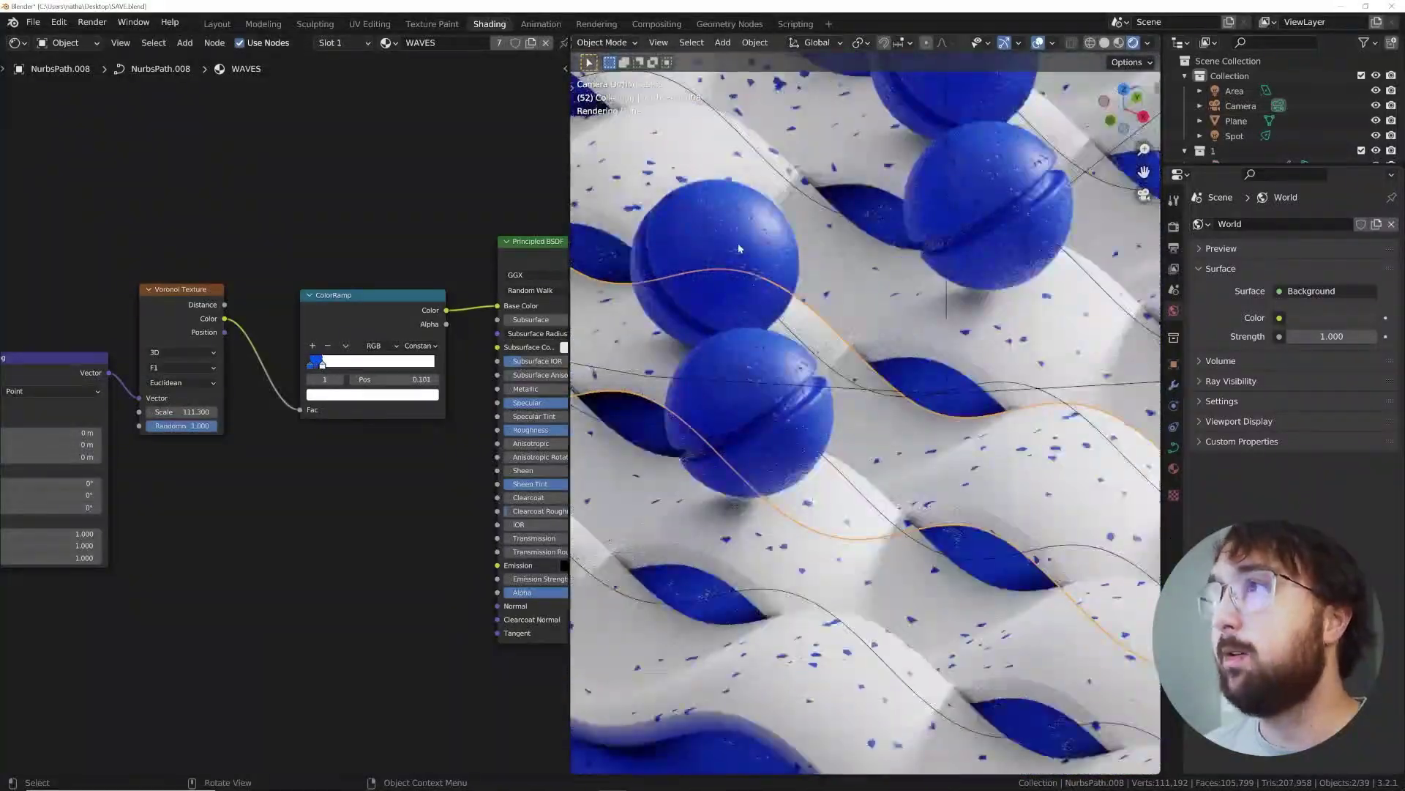